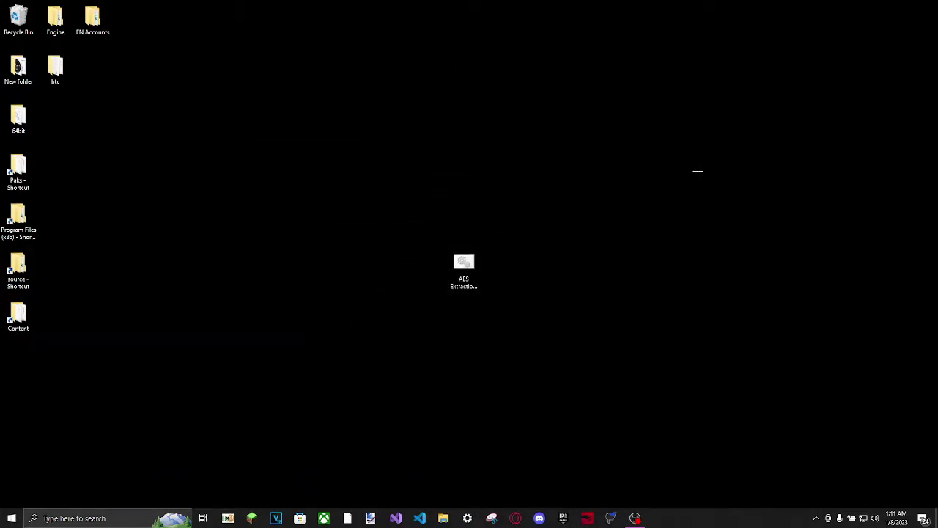
pyautogui.moveTo(569, 330); pyautogui.dragTo(365, 196)
pyautogui.click(555, 337)
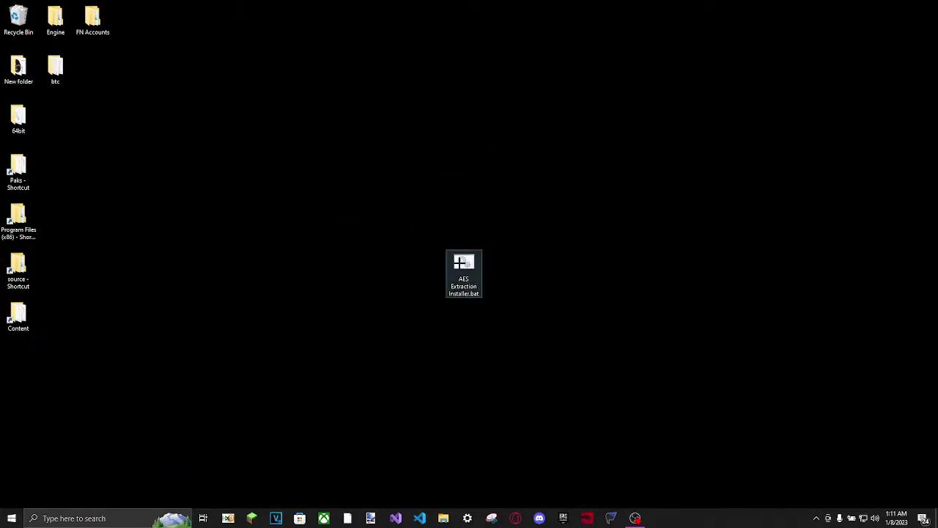
pyautogui.moveTo(463, 266); pyautogui.dragTo(455, 257)
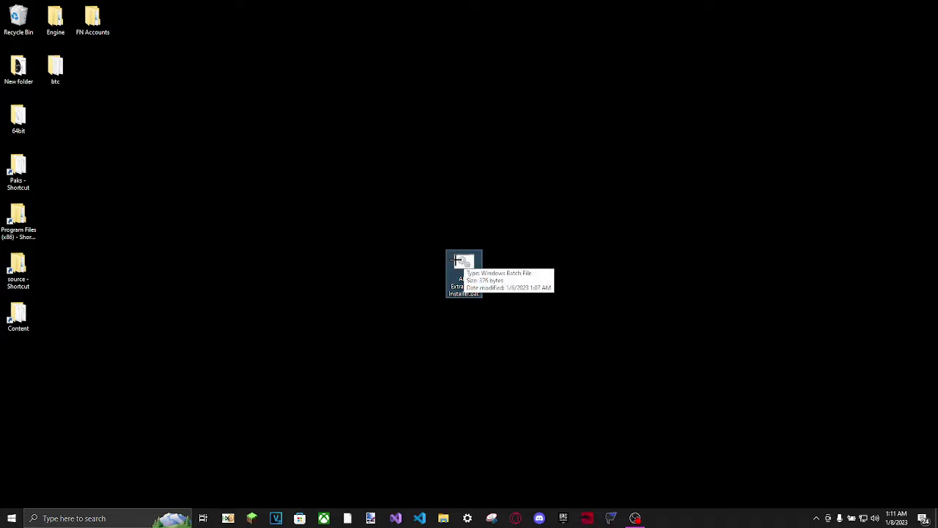
pyautogui.moveTo(541, 348); pyautogui.dragTo(415, 214)
pyautogui.moveTo(413, 212); pyautogui.dragTo(541, 339)
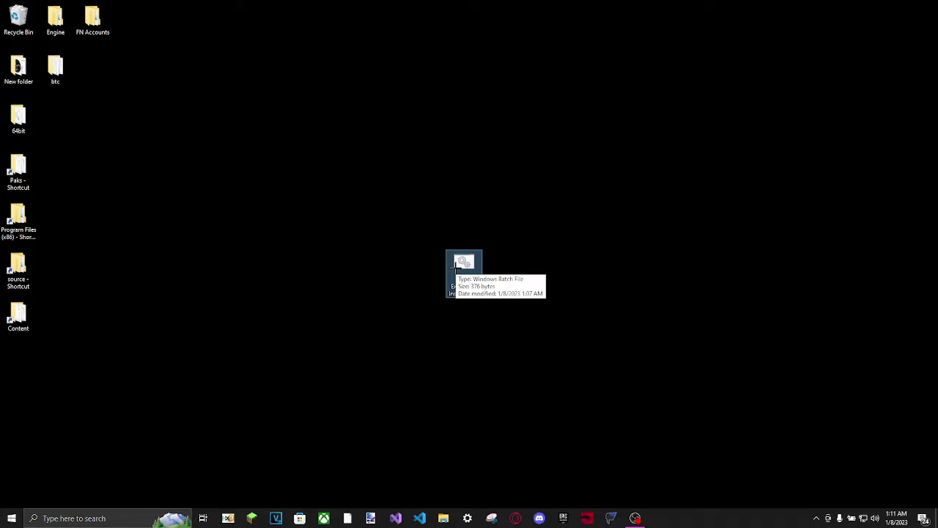
pyautogui.moveTo(500, 329); pyautogui.dragTo(430, 243)
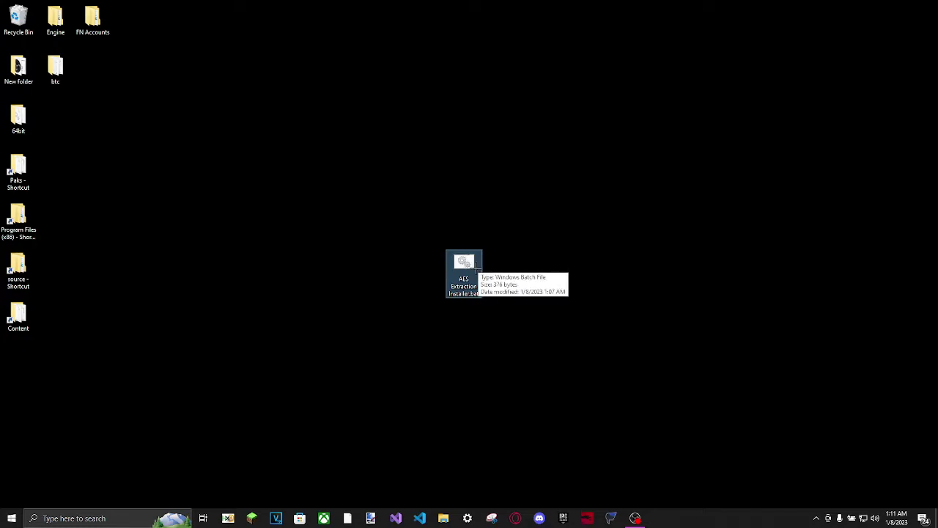
pyautogui.moveTo(433, 244)
pyautogui.mouseDown()
pyautogui.moveTo(523, 320)
pyautogui.moveTo(424, 242)
pyautogui.mouseUp()
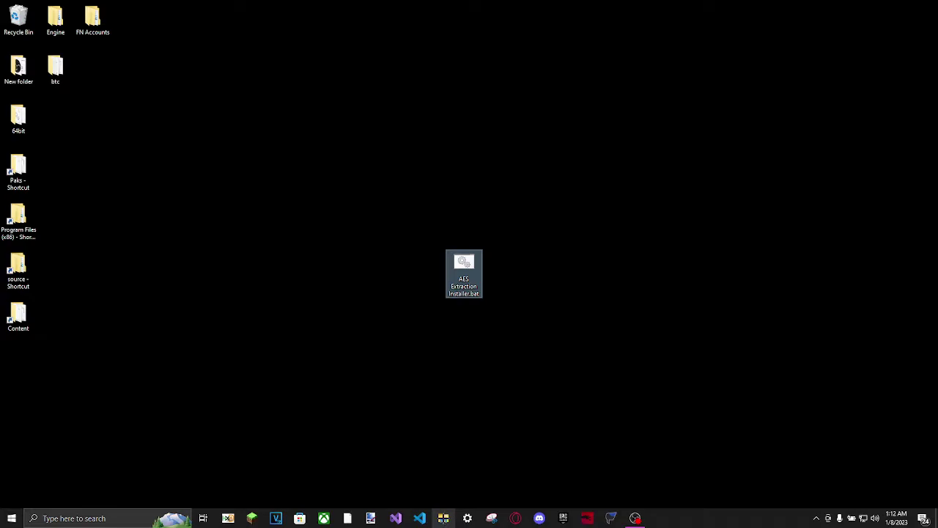
# Step: Browse to the C: drive in a file browser window and open the Program Files folder
pyautogui.click(443, 518)
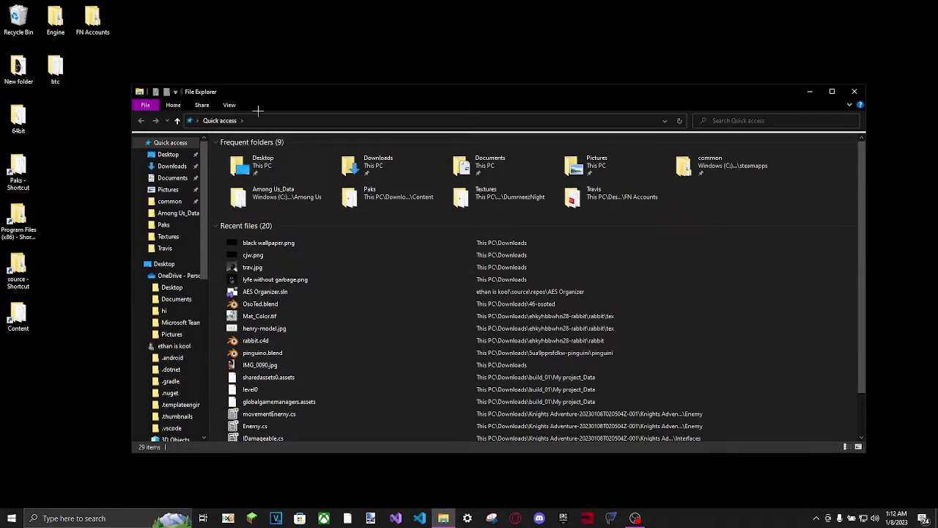
pyautogui.click(259, 120)
pyautogui.write('c:')
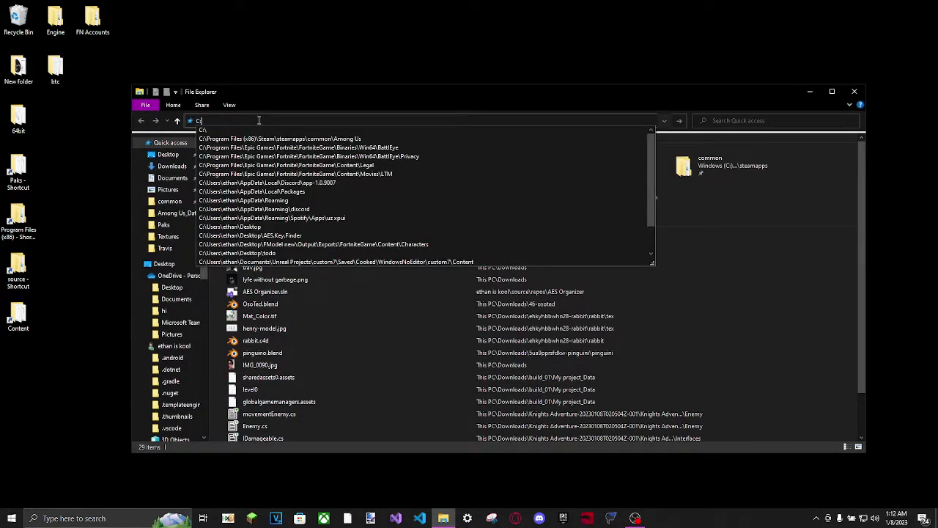
pyautogui.press('Return')
pyautogui.moveTo(315, 387); pyautogui.dragTo(286, 150)
pyautogui.click(303, 356)
pyautogui.click(242, 286)
pyautogui.moveTo(242, 286); pyautogui.dragTo(249, 235)
pyautogui.doubleClick(249, 236)
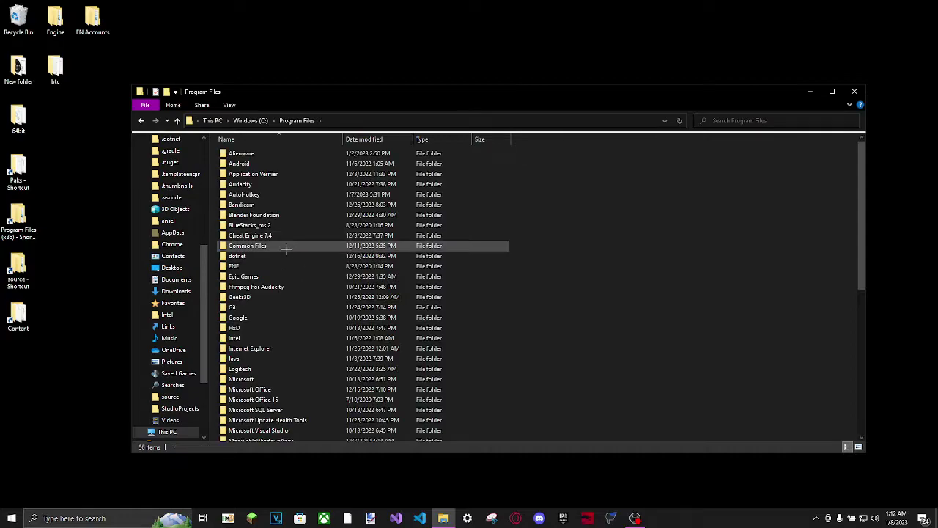
# Step: Go through Epic Games, Fortnite, FortniteGame and Binaries to open the Win64 folder
pyautogui.doubleClick(252, 274)
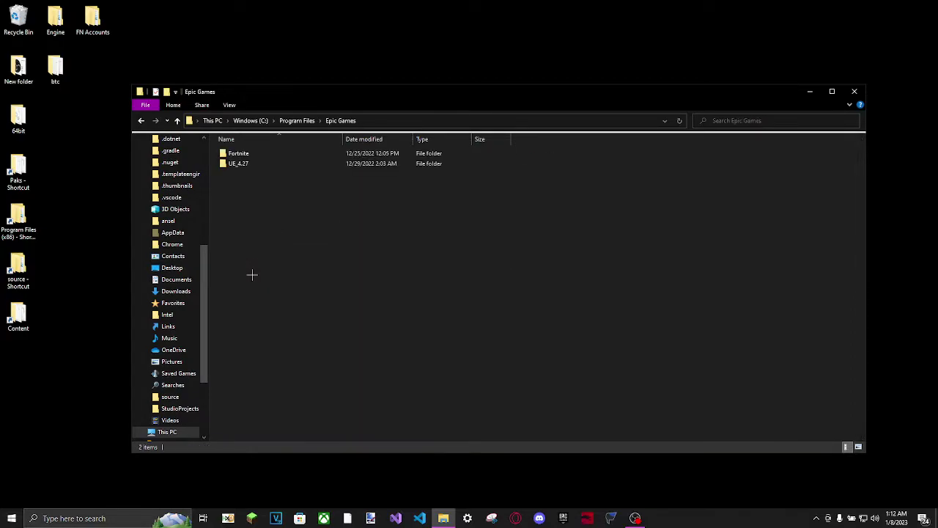
pyautogui.doubleClick(249, 153)
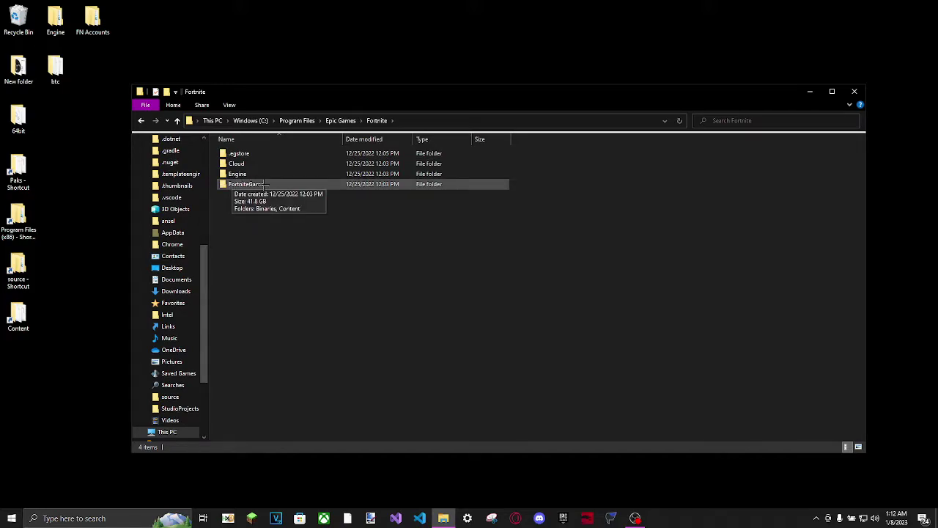
pyautogui.doubleClick(244, 184)
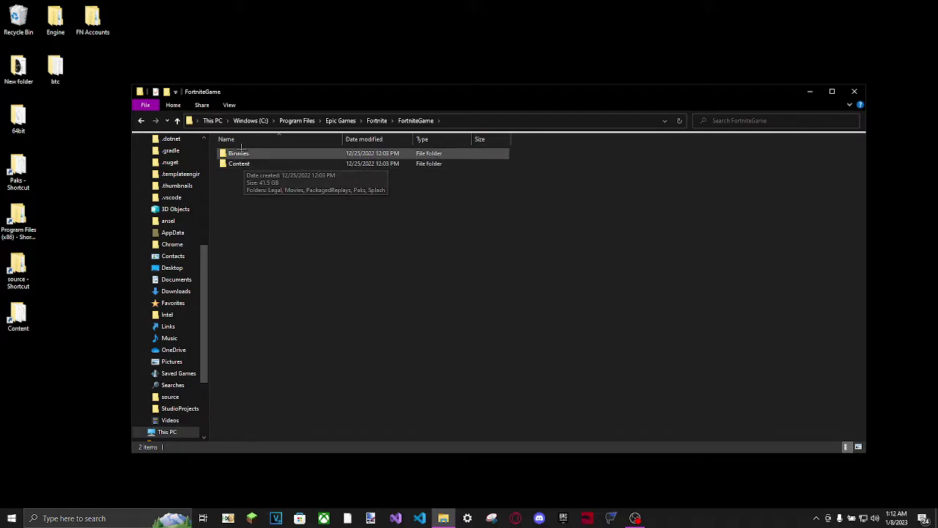
pyautogui.doubleClick(238, 153)
pyautogui.doubleClick(236, 163)
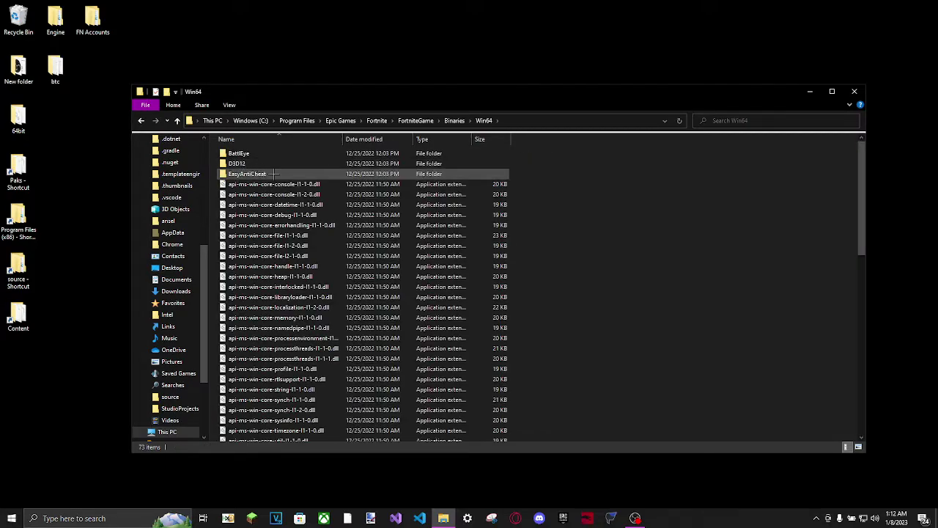
# Step: Locate and select FortniteClient-Win64-Shipping.exe in the Win64 folder
pyautogui.moveTo(608, 385); pyautogui.dragTo(220, 184)
pyautogui.scroll(-1, 316, 303)
pyautogui.scroll(-12, 317, 303)
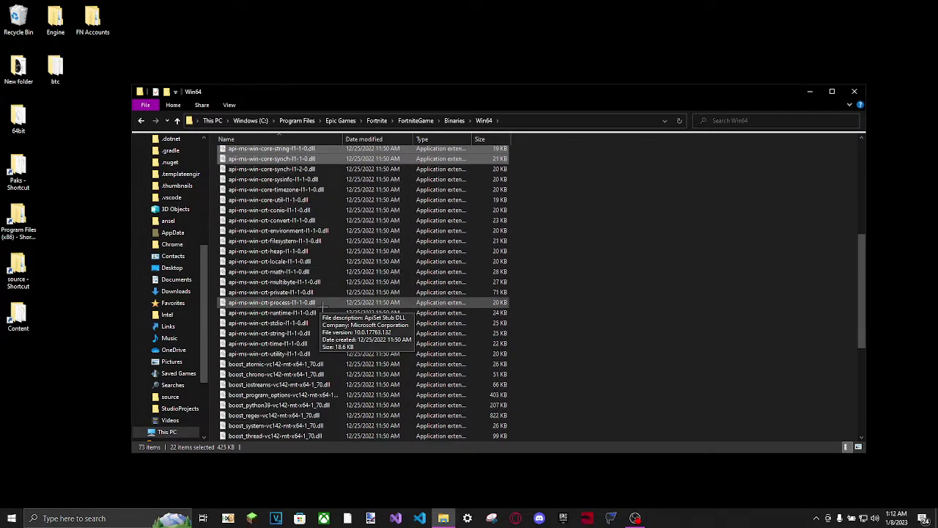
pyautogui.scroll(-2, 324, 302)
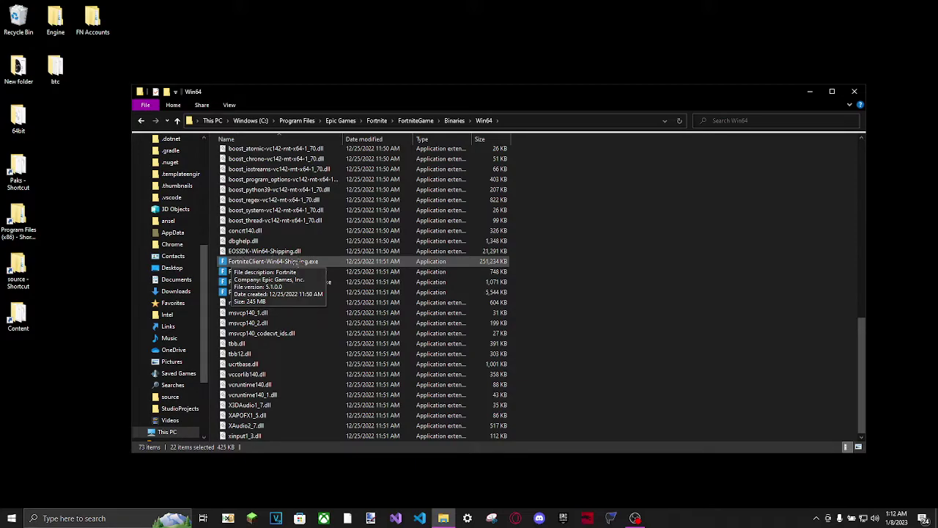
pyautogui.moveTo(318, 261); pyautogui.dragTo(224, 261)
pyautogui.click(520, 269)
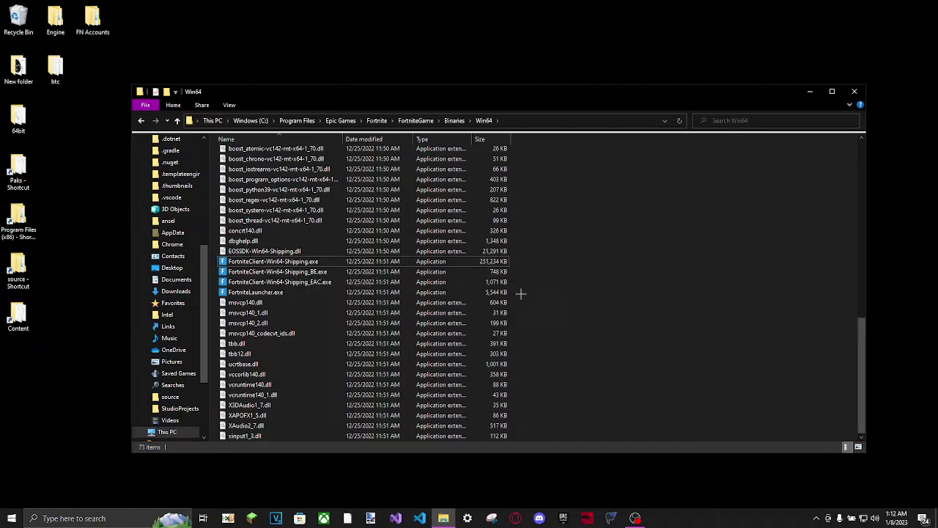
pyautogui.moveTo(297, 275); pyautogui.dragTo(297, 258)
pyautogui.click(464, 264)
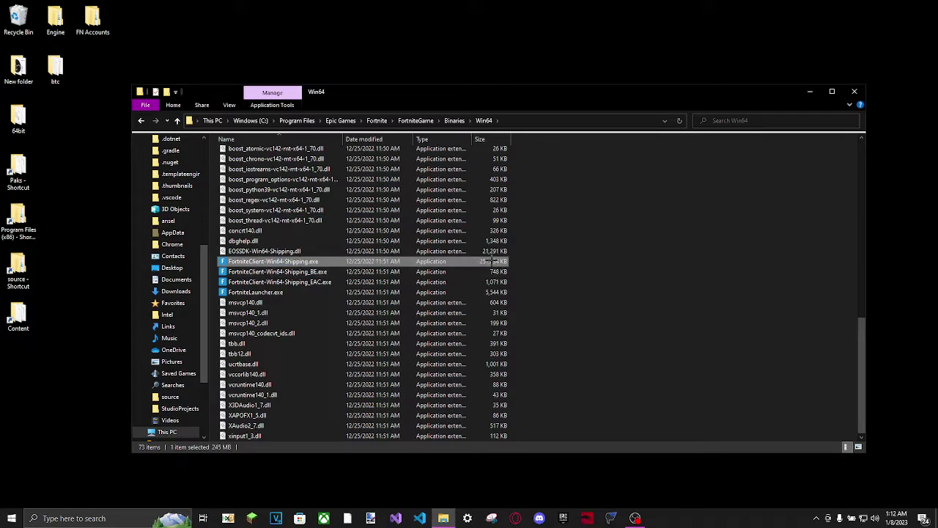
pyautogui.moveTo(492, 261); pyautogui.dragTo(484, 260)
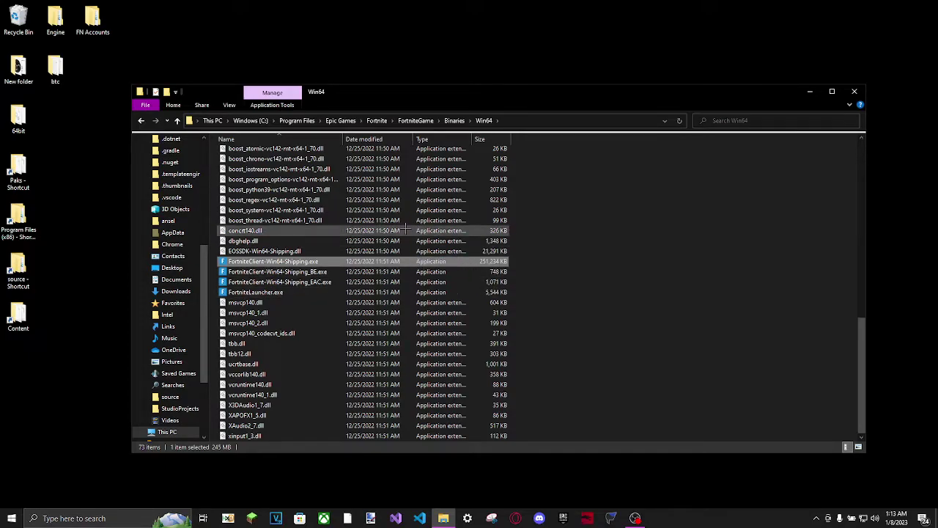
# Step: Minimize the Win64 folder window and run AES Extraction Installer.bat from the desktop
pyautogui.moveTo(328, 93); pyautogui.dragTo(402, 246)
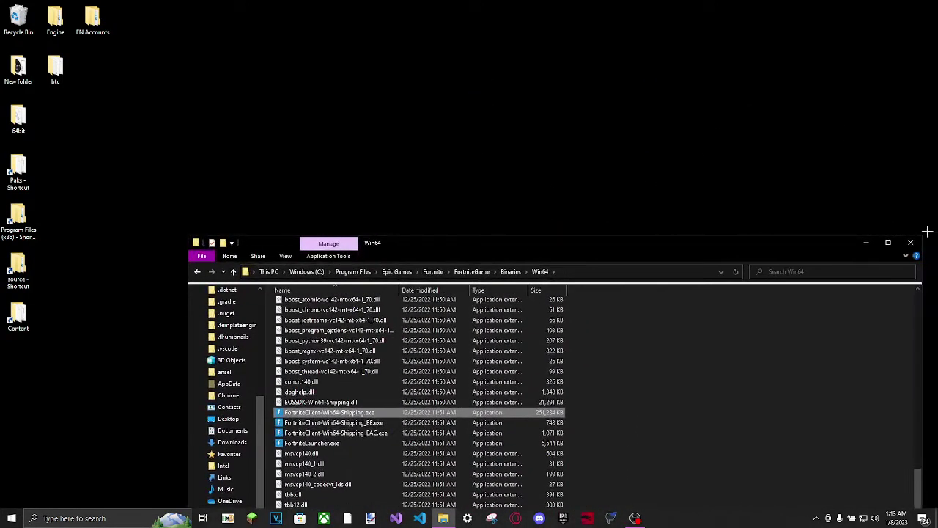
pyautogui.click(865, 242)
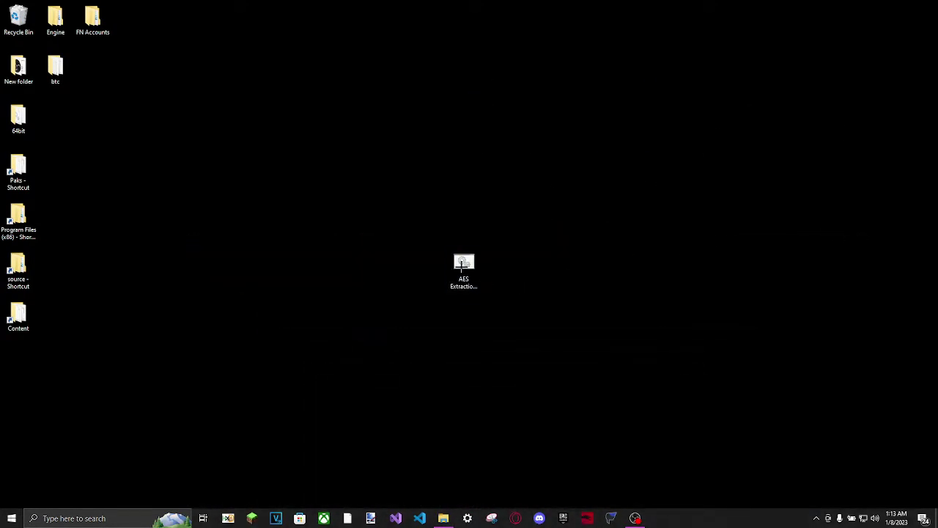
pyautogui.click(462, 266)
pyautogui.rightClick(462, 266)
pyautogui.click(510, 26)
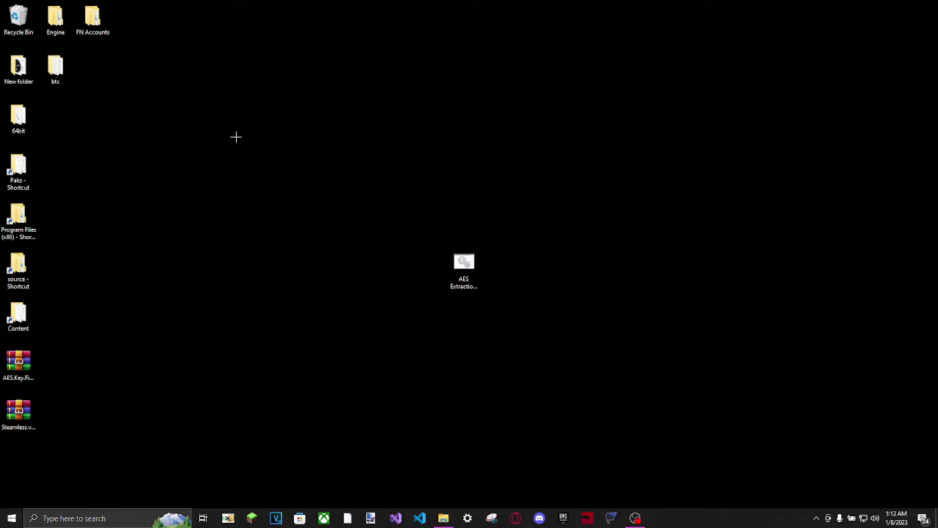
# Step: Place the AES.Key.Finder and Steamless.v3.1.0.0 zip archives together on the desktop beside the installer batch file
pyautogui.moveTo(32, 449); pyautogui.dragTo(407, 276)
pyautogui.click(440, 336)
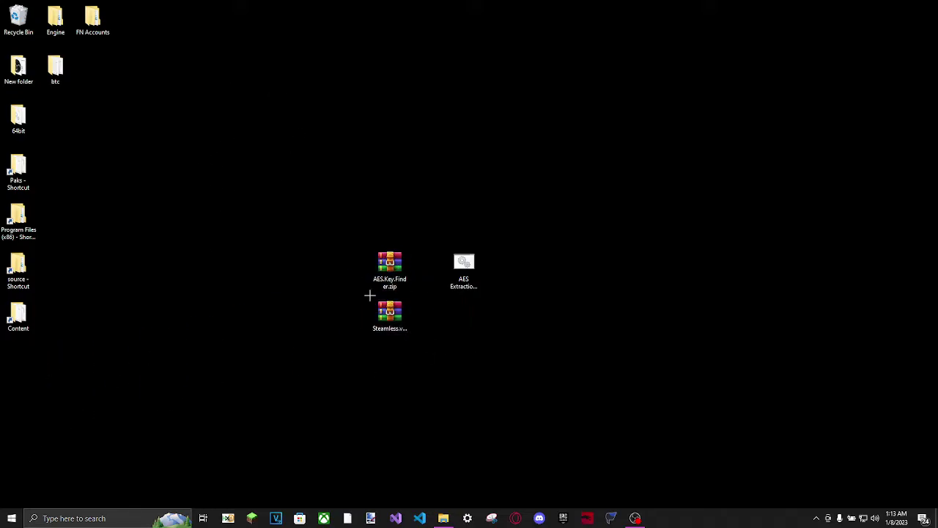
pyautogui.moveTo(183, 272); pyautogui.dragTo(194, 301)
pyautogui.moveTo(551, 324); pyautogui.dragTo(454, 249)
pyautogui.moveTo(407, 373); pyautogui.dragTo(366, 229)
pyautogui.click(390, 268)
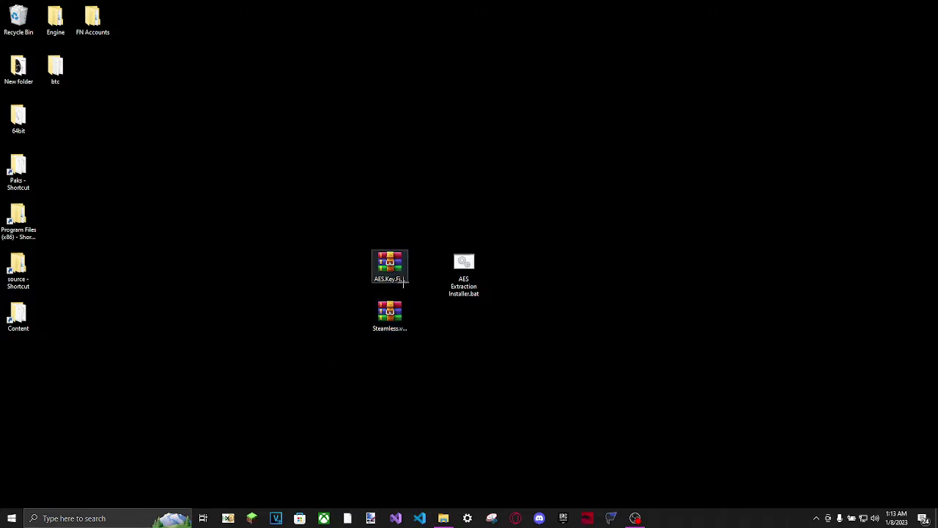
pyautogui.moveTo(390, 268); pyautogui.dragTo(389, 214)
pyautogui.moveTo(389, 320); pyautogui.dragTo(389, 269)
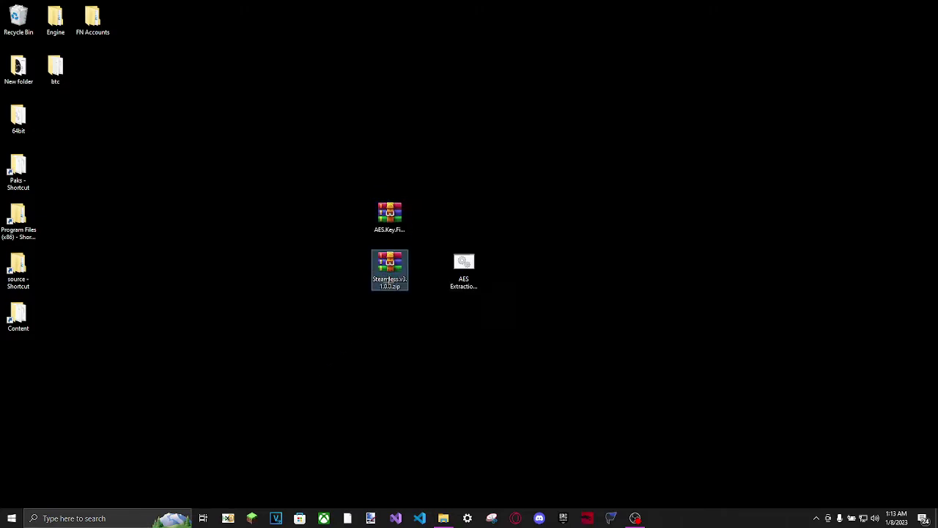
pyautogui.click(400, 314)
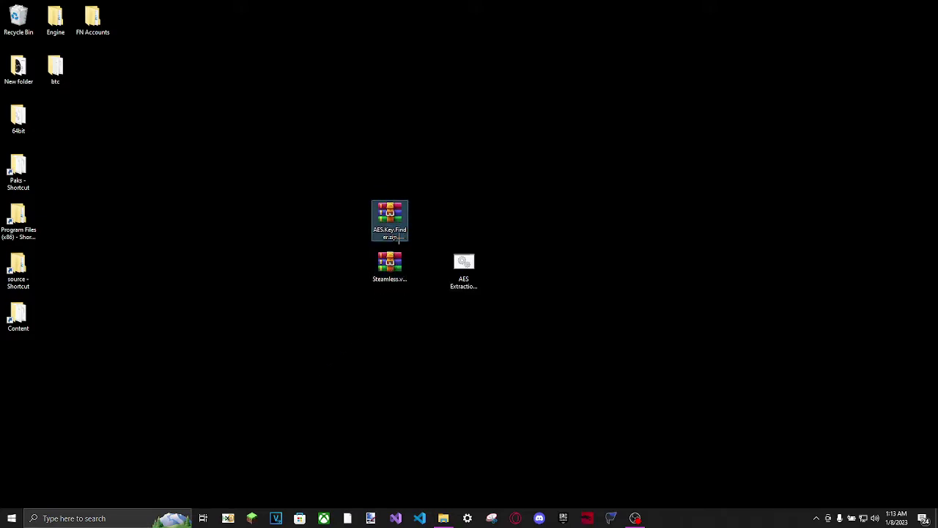
pyautogui.moveTo(396, 315); pyautogui.dragTo(407, 170)
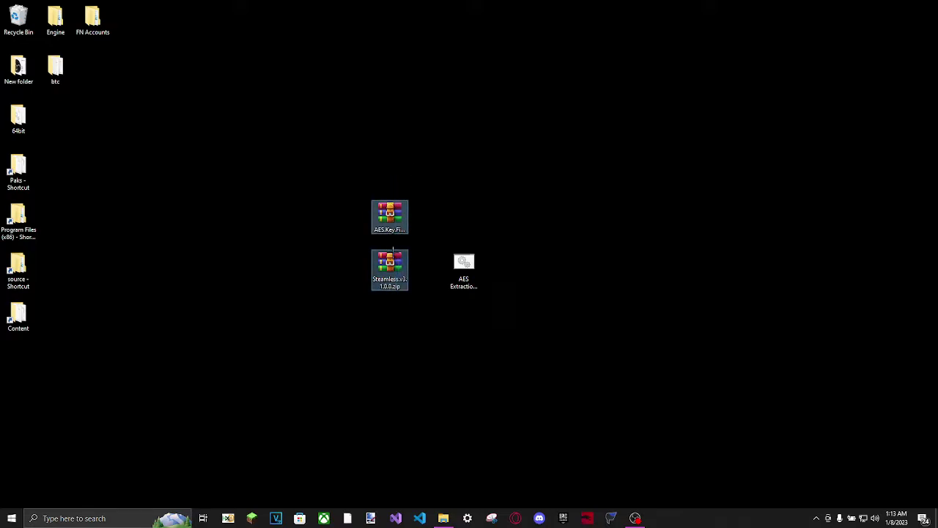
# Step: Extract AES.Key.Finder.zip to its own folder and place that folder in an open area of the desktop
pyautogui.click(390, 216)
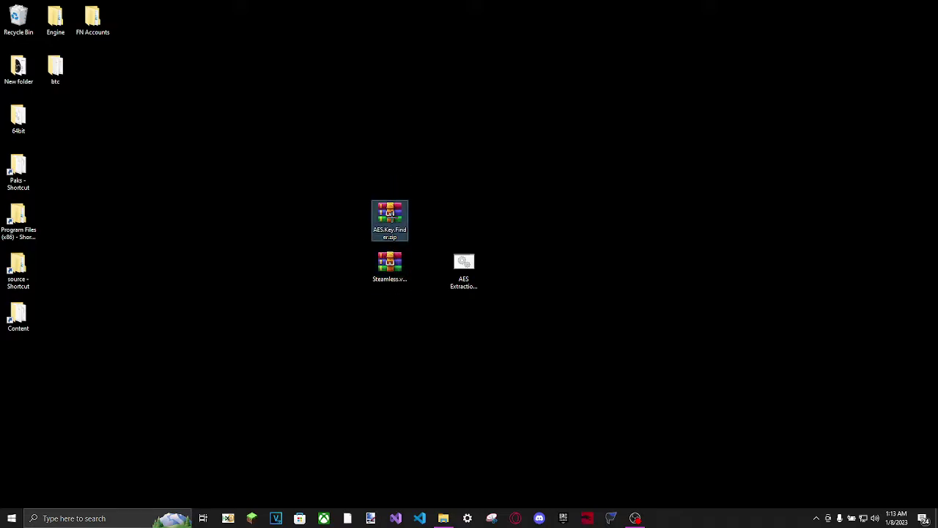
pyautogui.rightClick(392, 217)
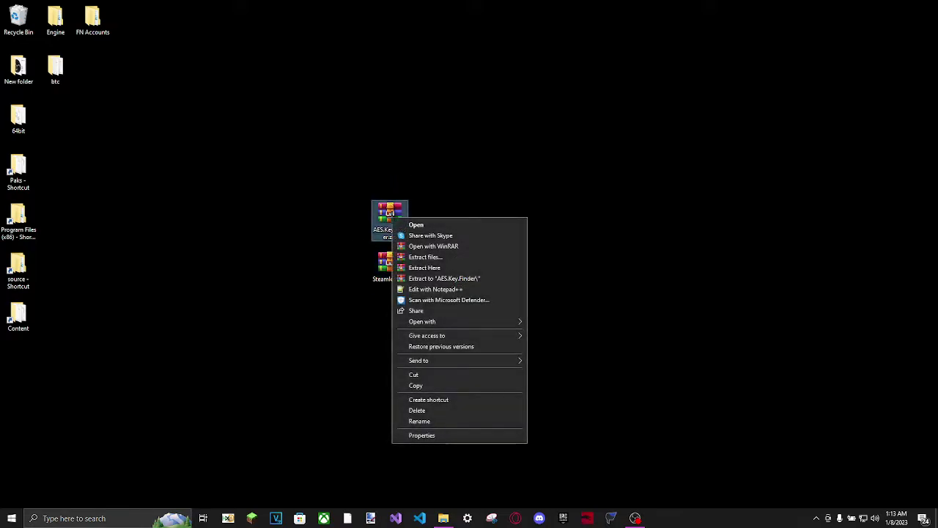
pyautogui.click(456, 278)
pyautogui.moveTo(16, 363); pyautogui.dragTo(614, 265)
# Step: Extract Steamless.v3.1.0.0.zip to its own folder and place it next to the AES.Key.Finder folder
pyautogui.rightClick(384, 273)
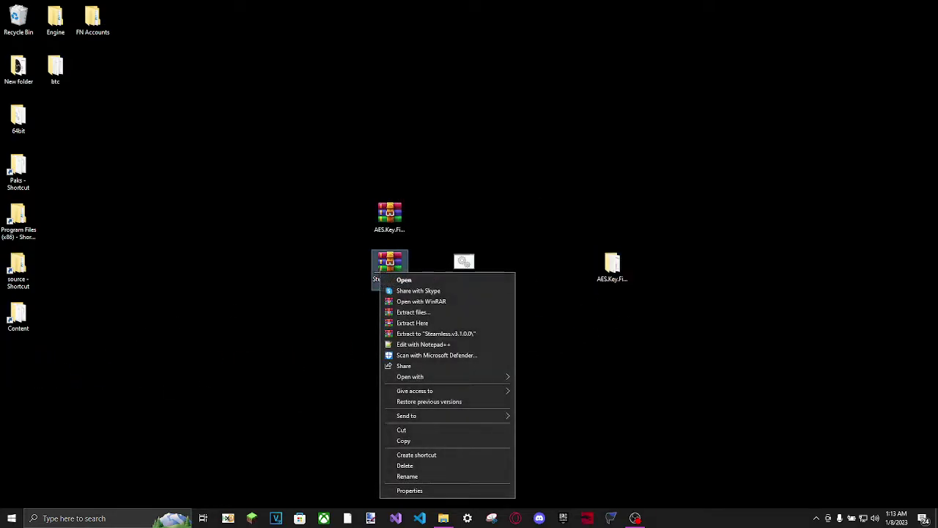
pyautogui.click(411, 332)
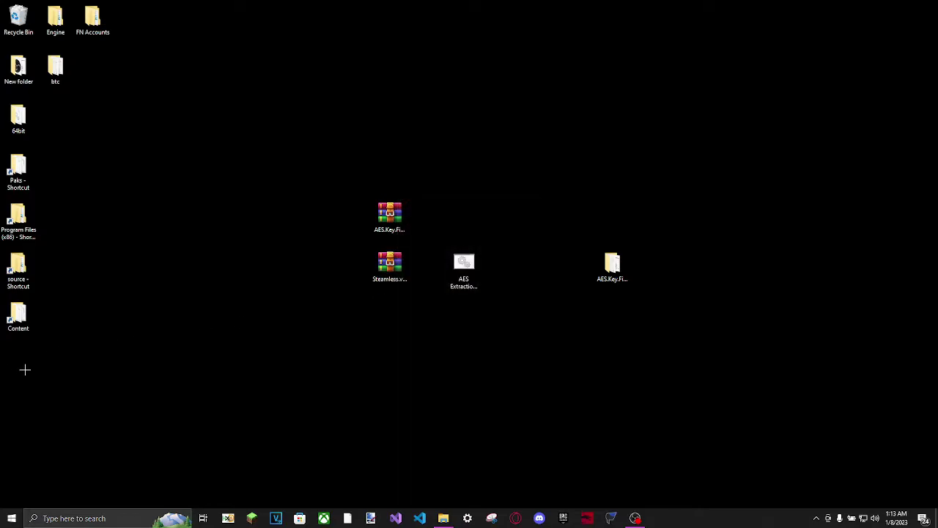
pyautogui.moveTo(24, 370); pyautogui.dragTo(651, 267)
# Step: Delete both zip archives and rearrange the installer batch file and the two extracted folders on the desktop
pyautogui.moveTo(367, 331); pyautogui.dragTo(400, 189)
pyautogui.press('Delete')
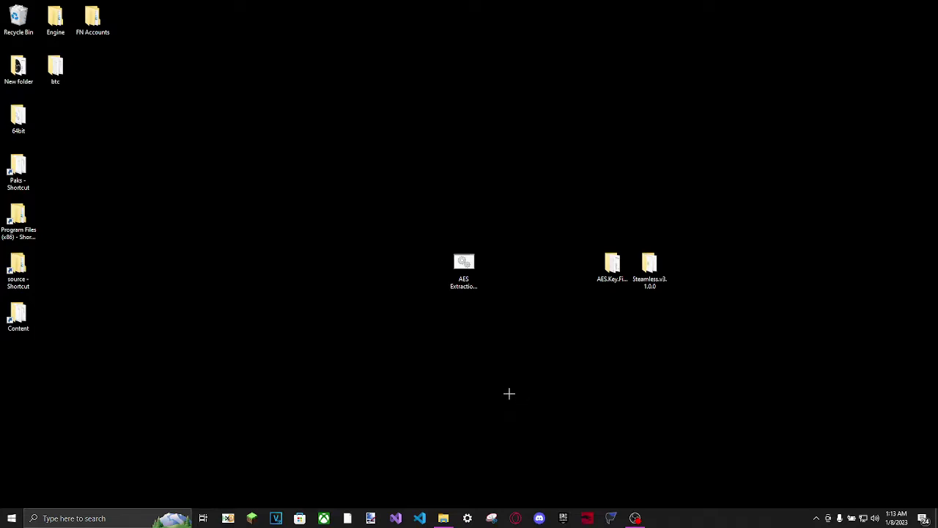
pyautogui.moveTo(496, 370); pyautogui.dragTo(217, 55)
pyautogui.moveTo(725, 340); pyautogui.dragTo(562, 224)
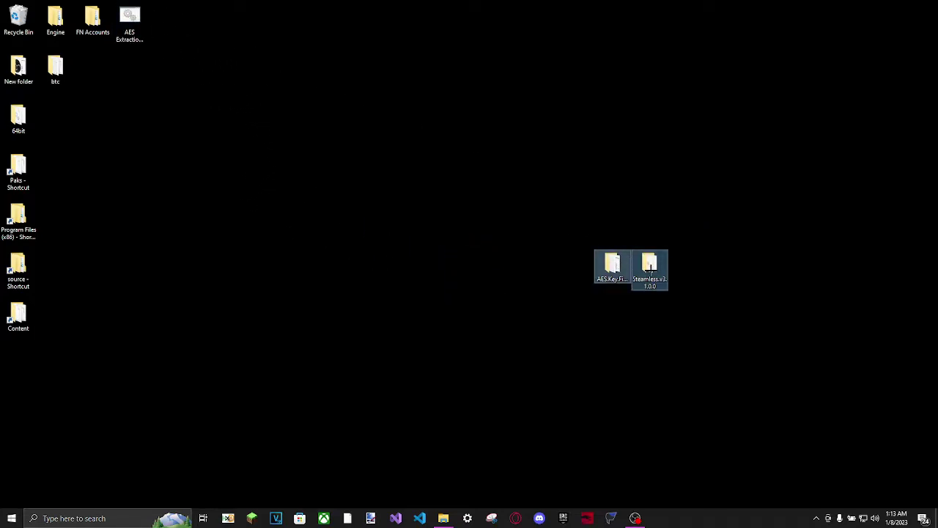
pyautogui.moveTo(650, 269); pyautogui.dragTo(501, 220)
pyautogui.click(516, 258)
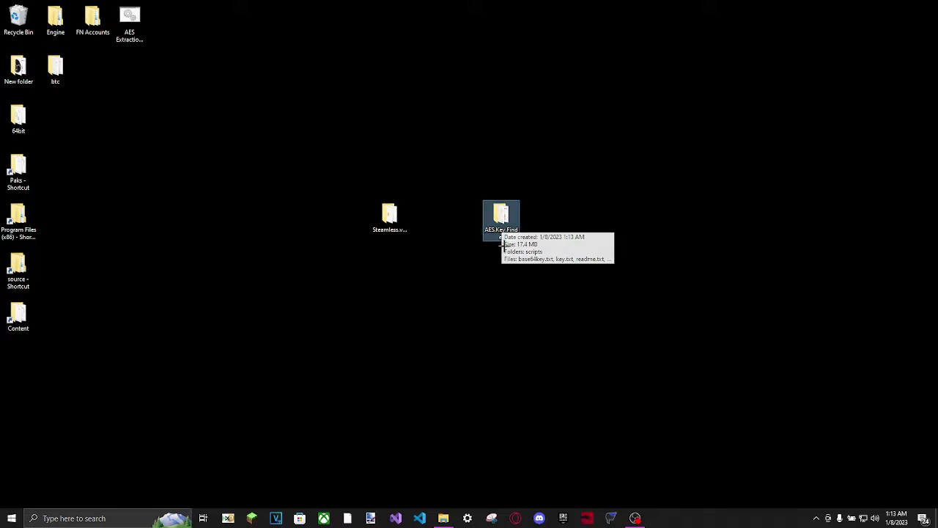
# Step: Open the Steamless.v3.1.0.0 folder and bring the minimized Win64 folder window back up alongside it
pyautogui.press('Left')
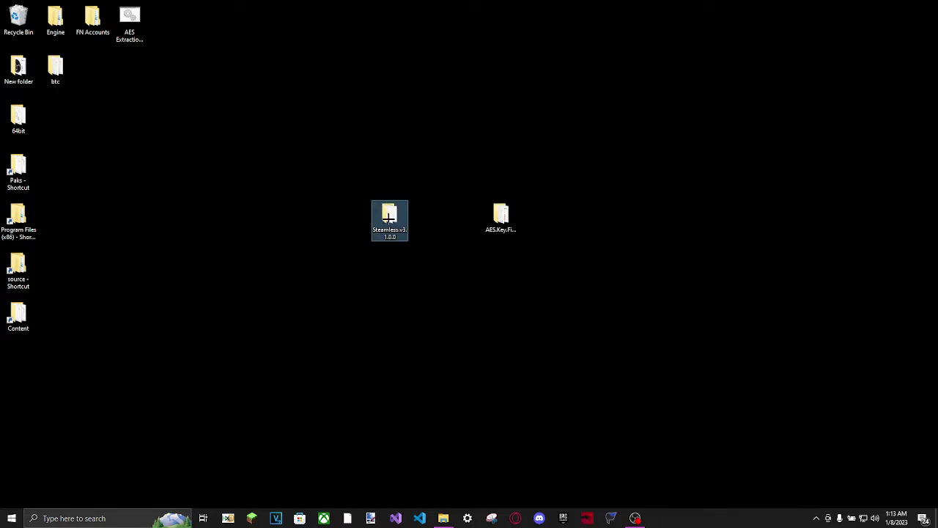
pyautogui.press('Return')
pyautogui.moveTo(147, 14); pyautogui.dragTo(339, 117)
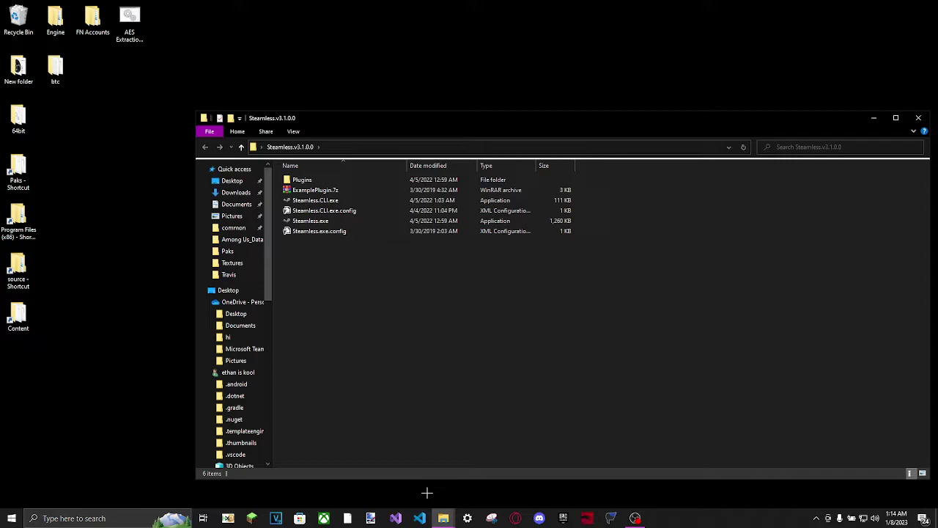
pyautogui.moveTo(446, 520)
pyautogui.click(391, 477)
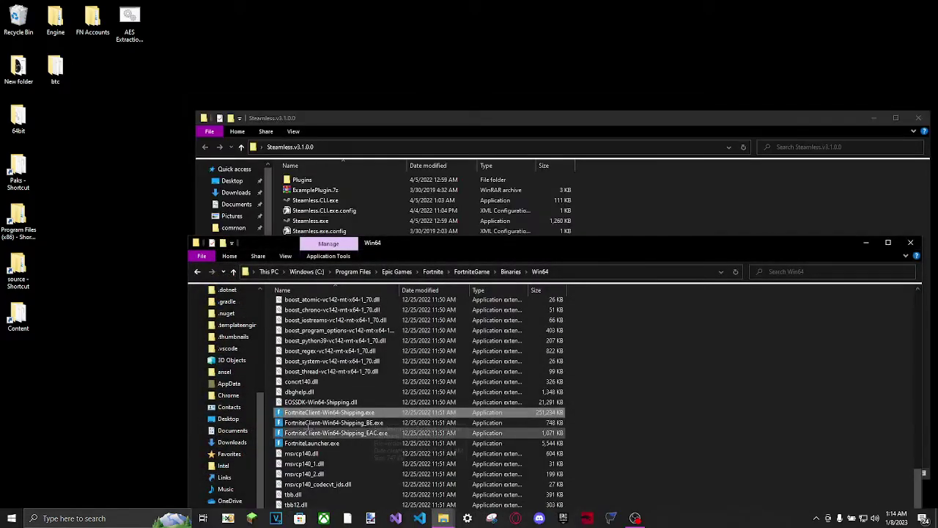
# Step: Launch Steamless.exe from the Steamless.v3.1.0.0 folder and place the Win64 folder window beside it
pyautogui.moveTo(312, 412); pyautogui.dragTo(316, 223)
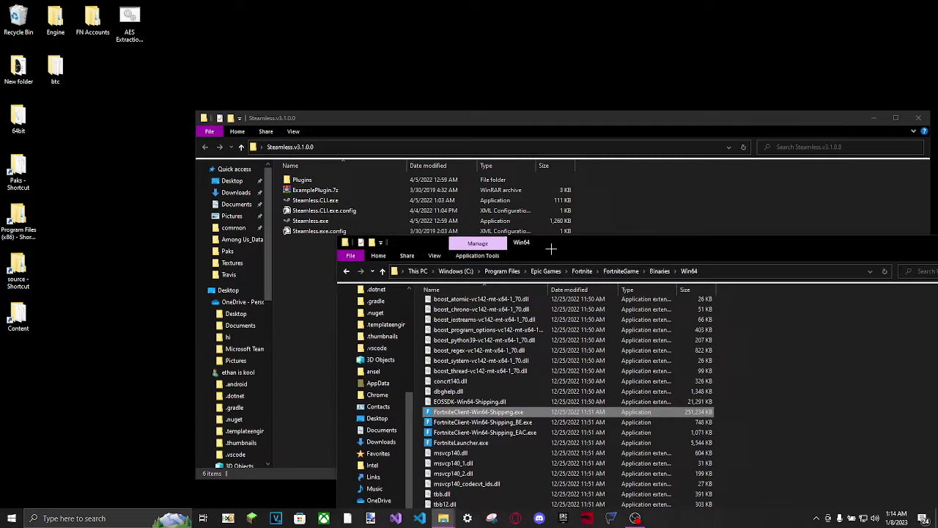
pyautogui.doubleClick(310, 221)
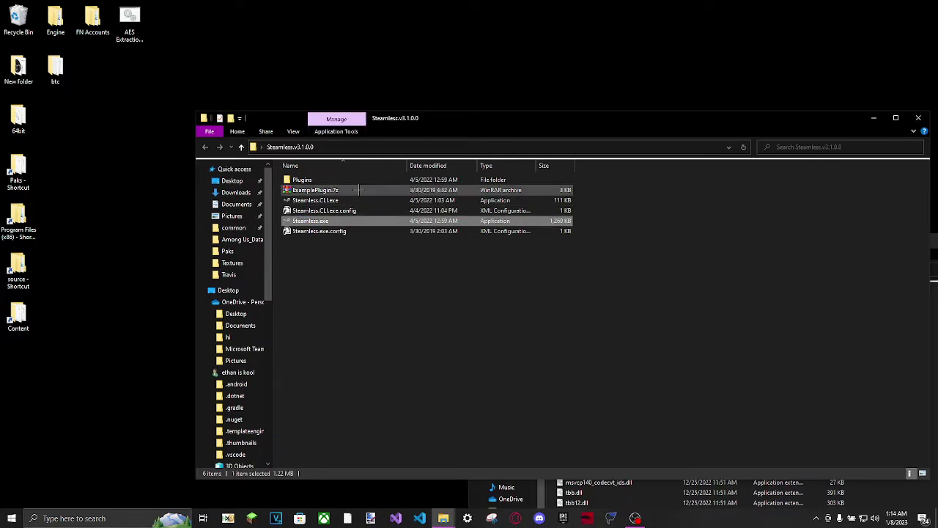
pyautogui.click(865, 506)
pyautogui.moveTo(649, 247); pyautogui.dragTo(781, 213)
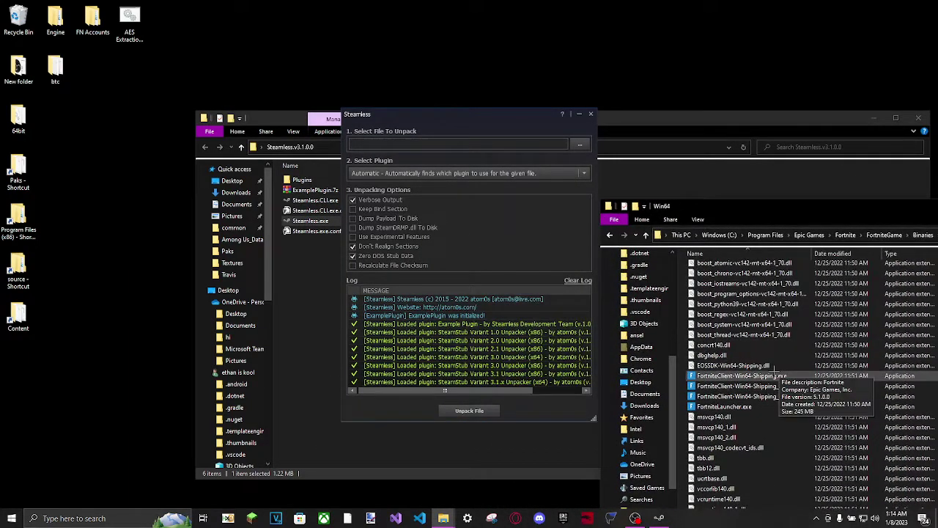
# Step: Load FortniteClient-Win64-Shipping.exe from the Win64 folder into Steamless as the file to unpack
pyautogui.moveTo(744, 376)
pyautogui.mouseDown()
pyautogui.moveTo(753, 375)
pyautogui.moveTo(635, 334)
pyautogui.moveTo(751, 376)
pyautogui.mouseUp()
pyautogui.moveTo(782, 218); pyautogui.dragTo(664, 260)
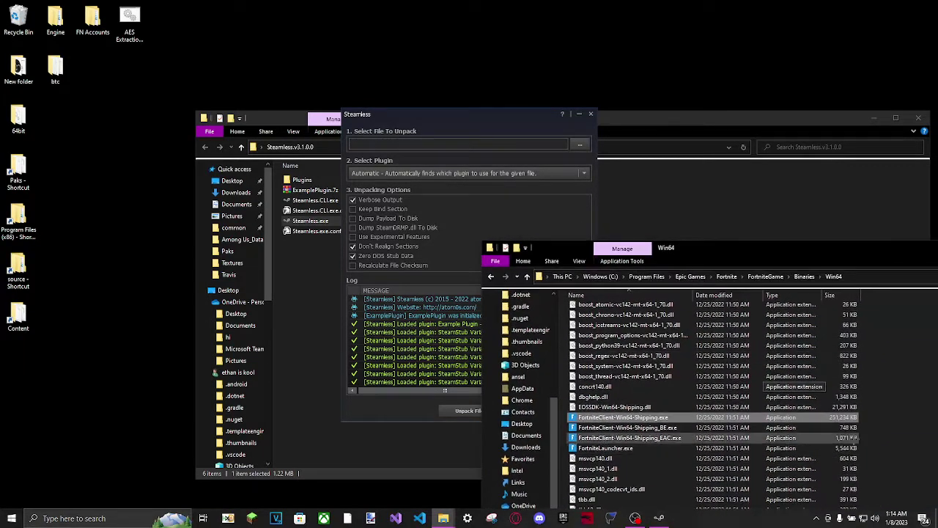
pyautogui.moveTo(818, 418); pyautogui.dragTo(452, 223)
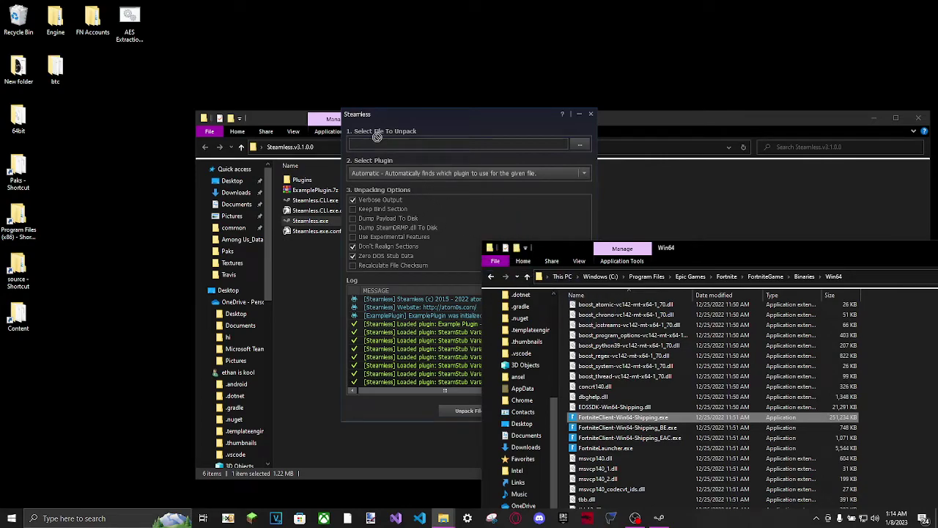
pyautogui.moveTo(379, 149); pyautogui.dragTo(379, 146)
pyautogui.moveTo(418, 118); pyautogui.dragTo(306, 98)
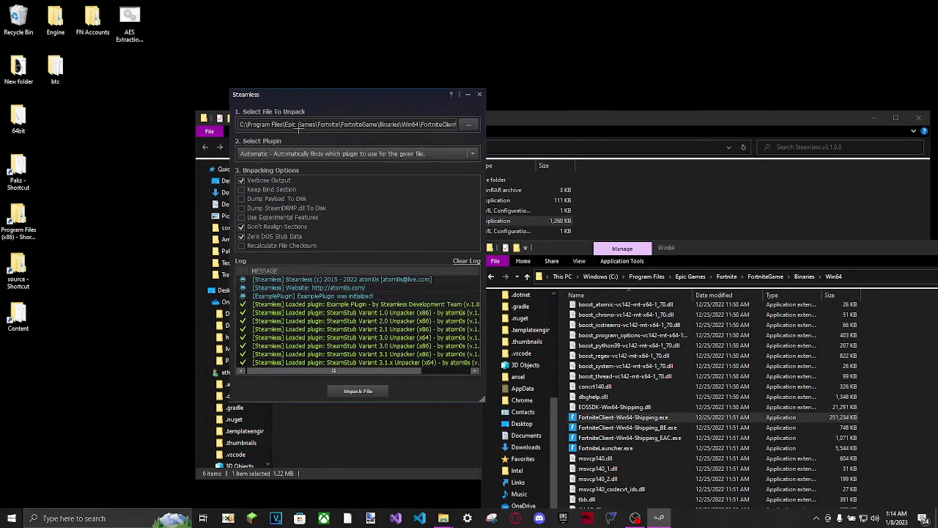
# Step: Try to unpack FortniteClient-Win64-Shipping.exe with the default unpacking options and close Steamless
pyautogui.click(468, 124)
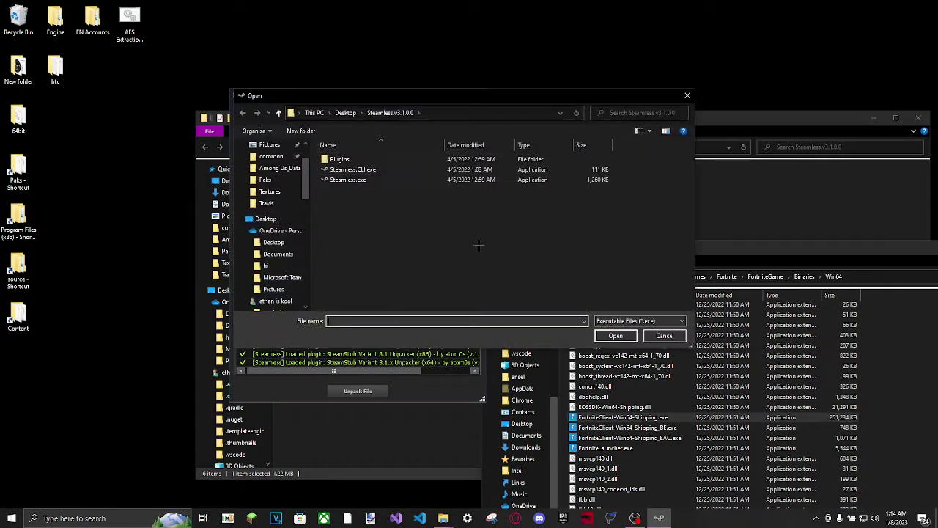
pyautogui.click(687, 95)
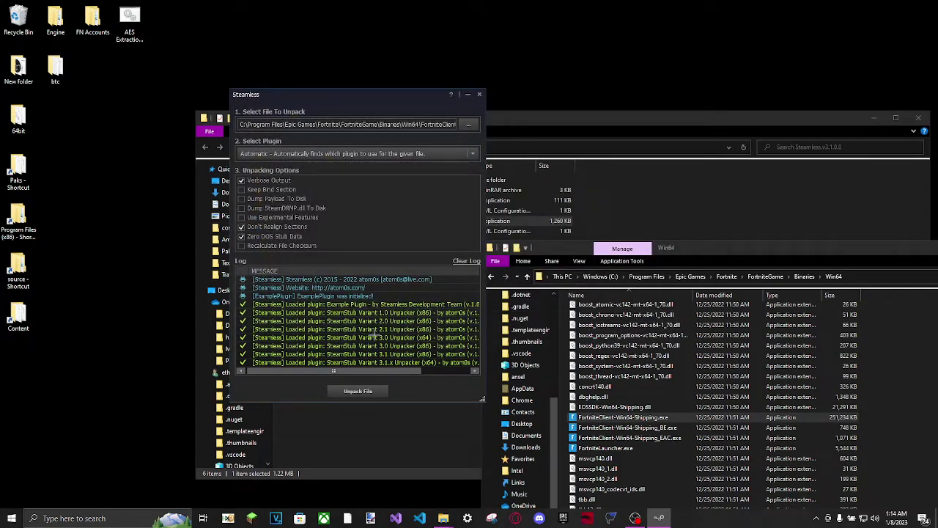
pyautogui.click(355, 391)
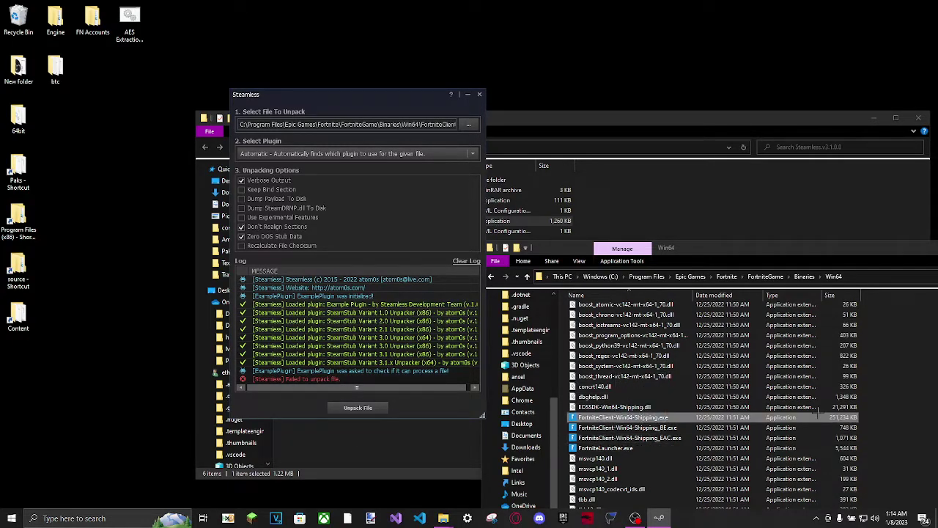
pyautogui.click(879, 326)
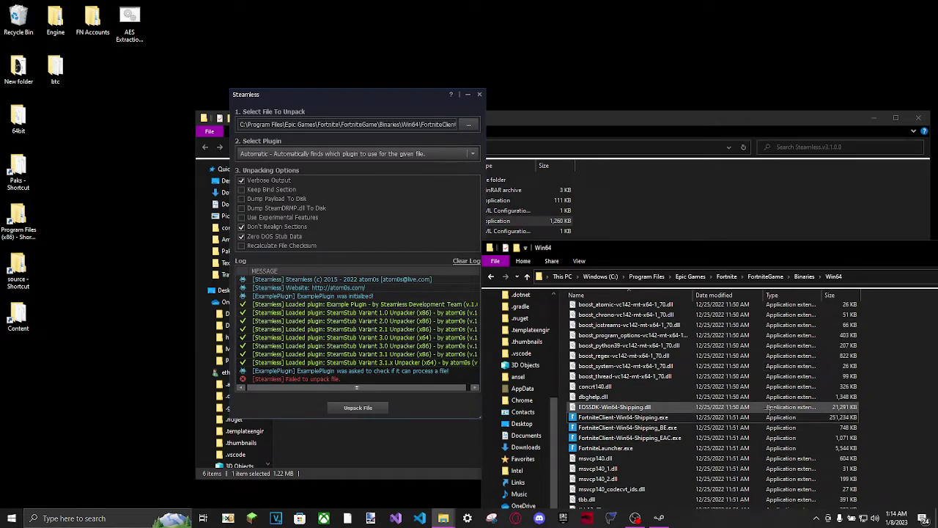
pyautogui.moveTo(746, 416); pyautogui.dragTo(621, 416)
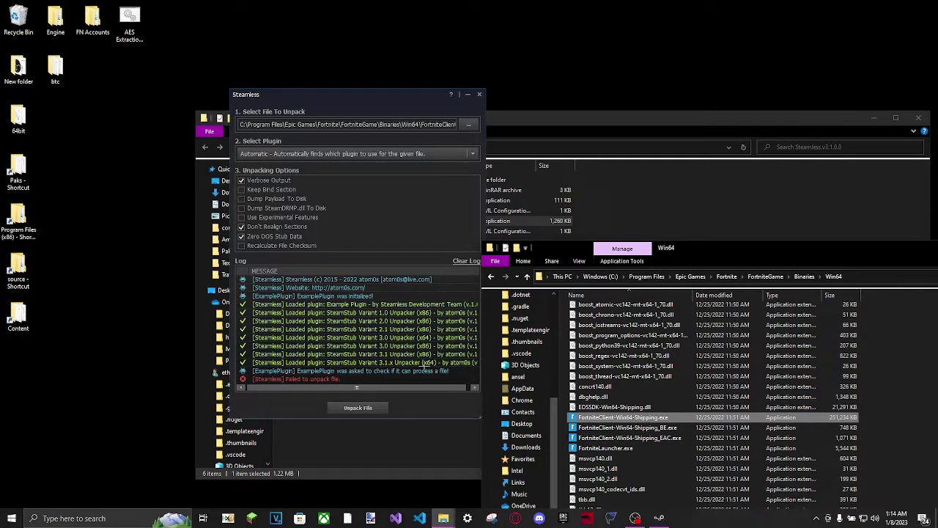
pyautogui.click(480, 94)
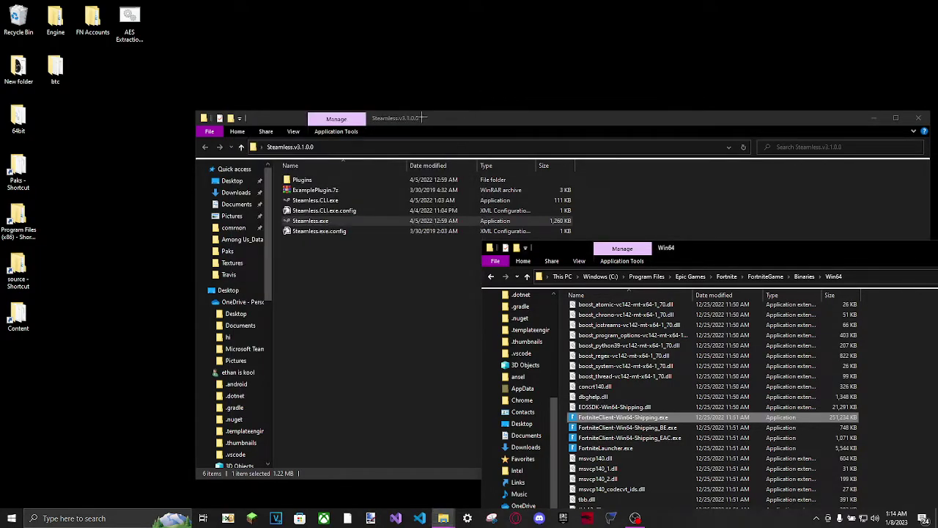
# Step: Minimize the Win64 folder window and shrink the Steamless.v3.1.0.0 window so both extracted folders on the desktop are uncovered
pyautogui.moveTo(480, 118); pyautogui.dragTo(302, 84)
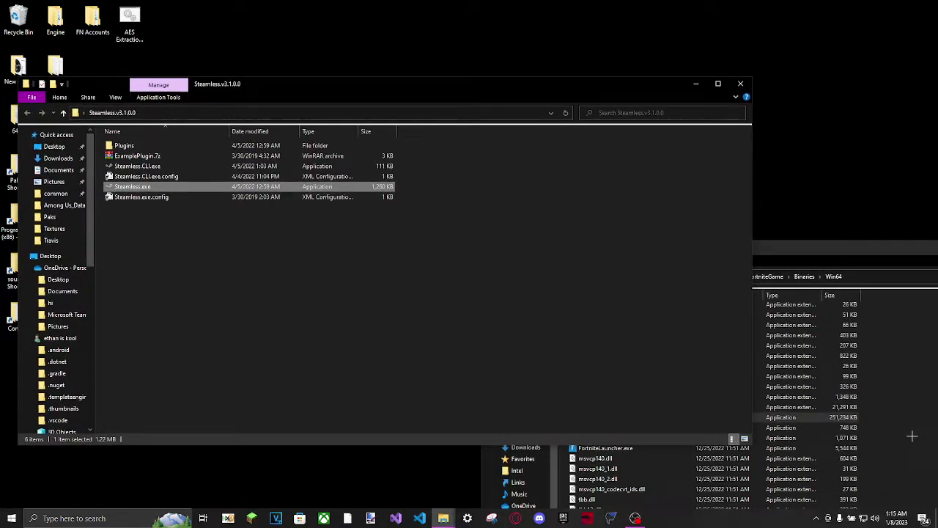
pyautogui.click(209, 258)
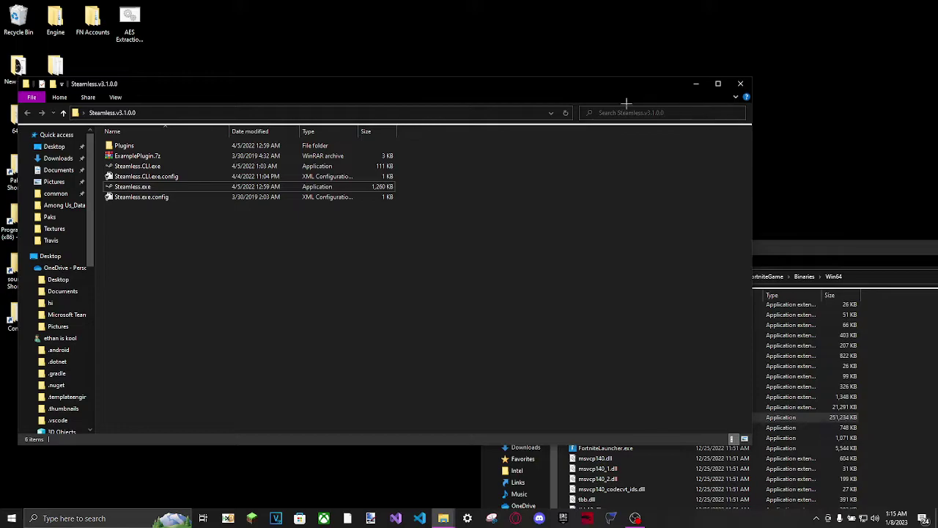
pyautogui.moveTo(799, 249); pyautogui.dragTo(428, 220)
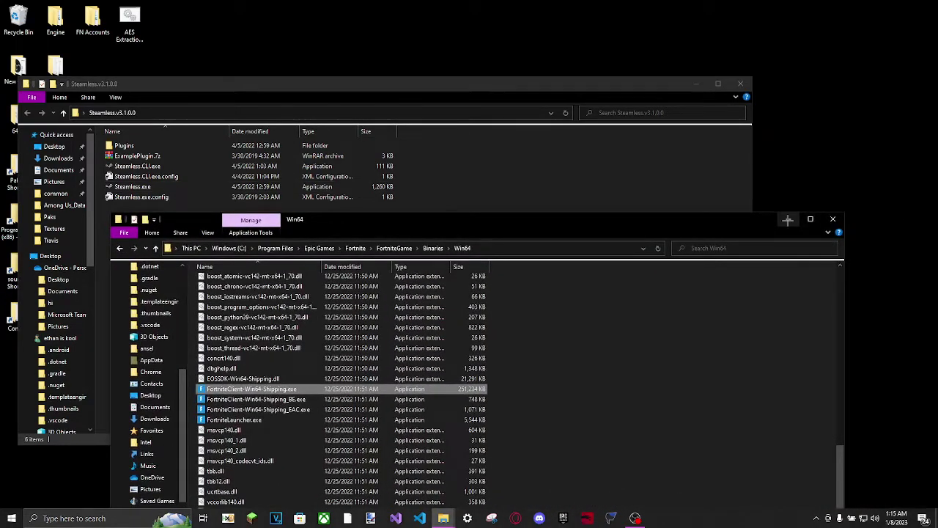
pyautogui.click(788, 220)
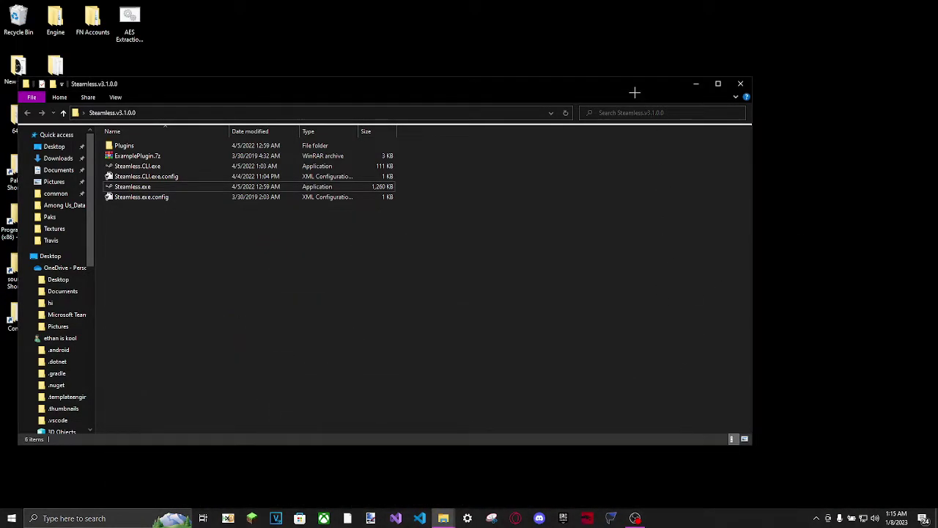
pyautogui.moveTo(635, 92); pyautogui.dragTo(659, 151)
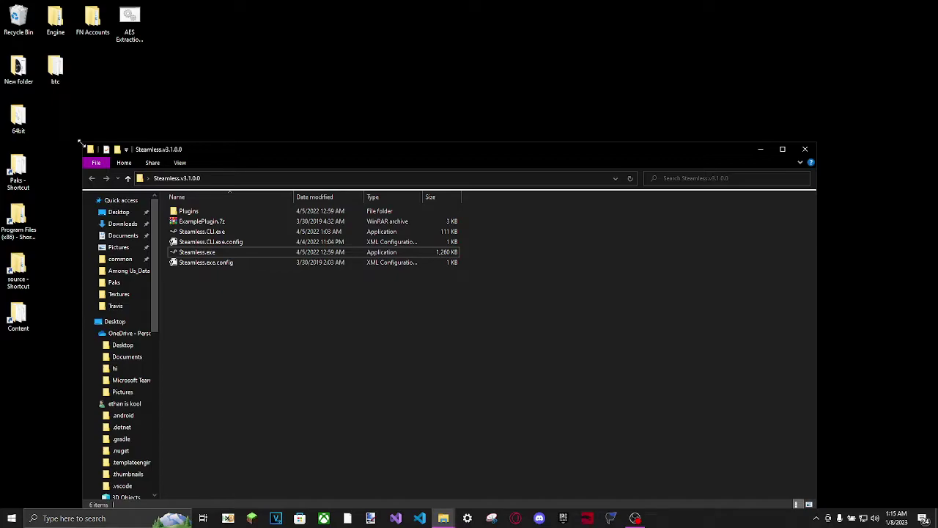
pyautogui.moveTo(81, 142); pyautogui.dragTo(348, 284)
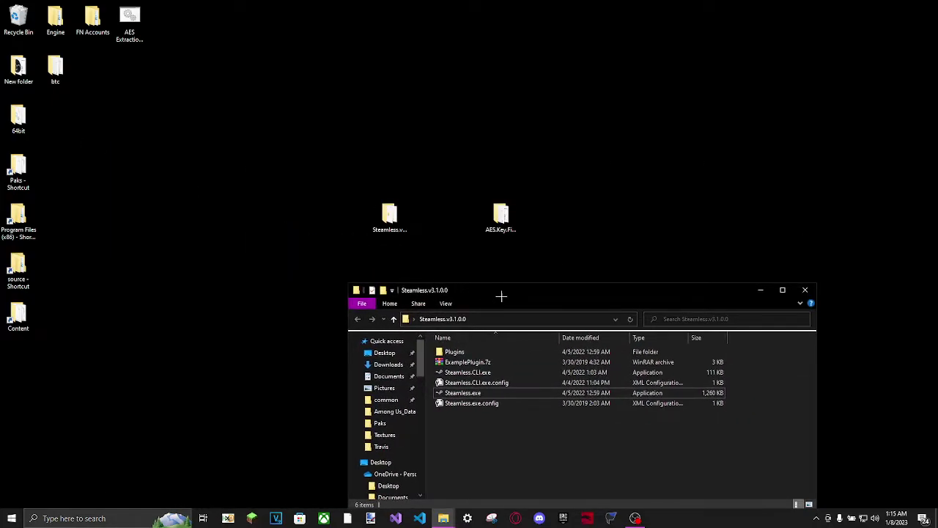
pyautogui.moveTo(501, 296); pyautogui.dragTo(540, 283)
# Step: Open the AES.Key.Finder folder from the desktop alongside the Steamless.v3.1.0.0 window
pyautogui.click(501, 214)
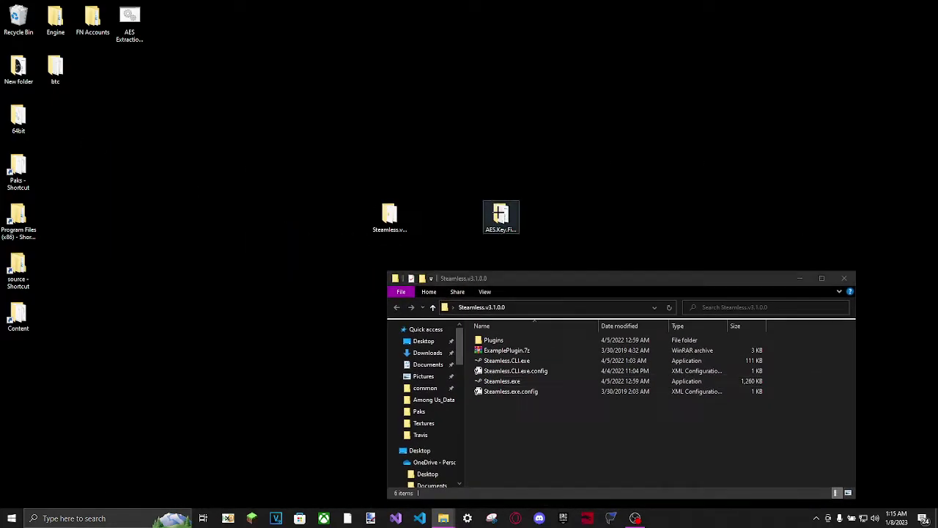
pyautogui.doubleClick(501, 213)
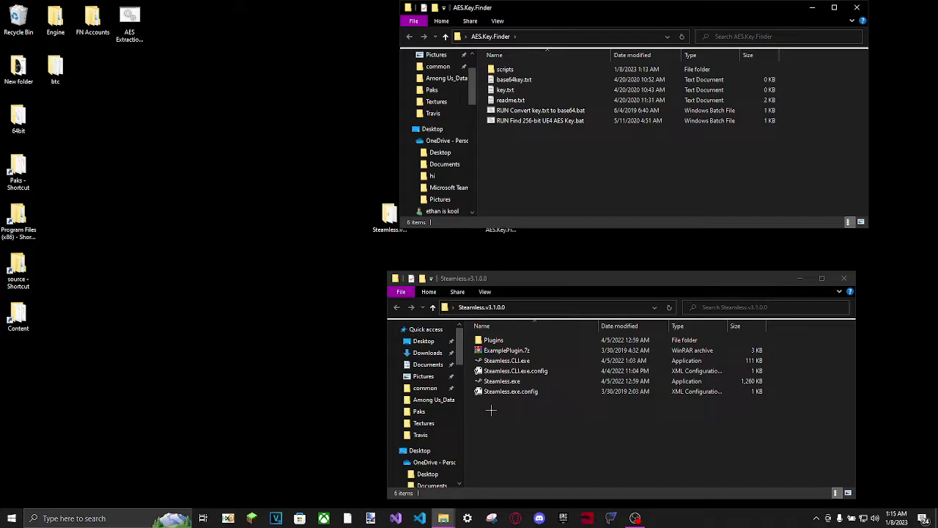
pyautogui.moveTo(522, 409); pyautogui.dragTo(541, 440)
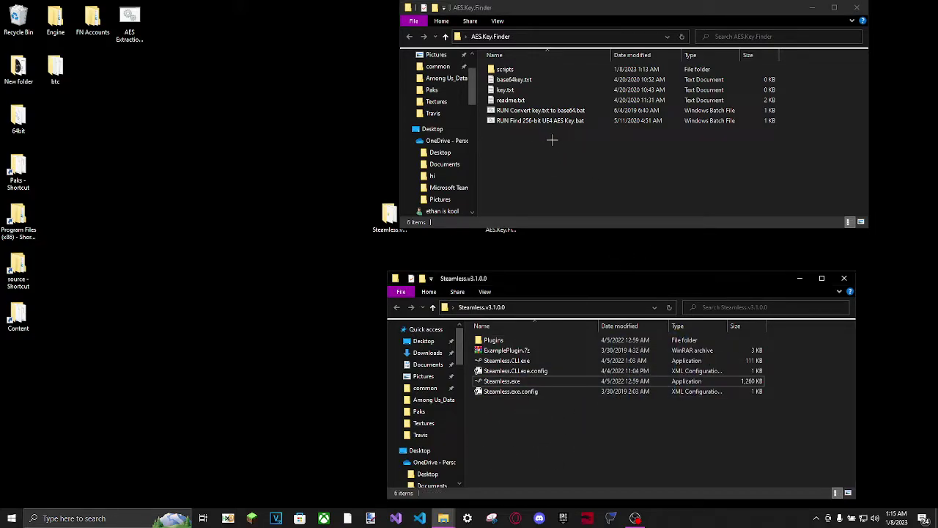
# Step: Copy FortniteClient-Win64-Shipping.exe from the Win64 folder into the AES.Key.Finder folder
pyautogui.moveTo(443, 516)
pyautogui.click(357, 486)
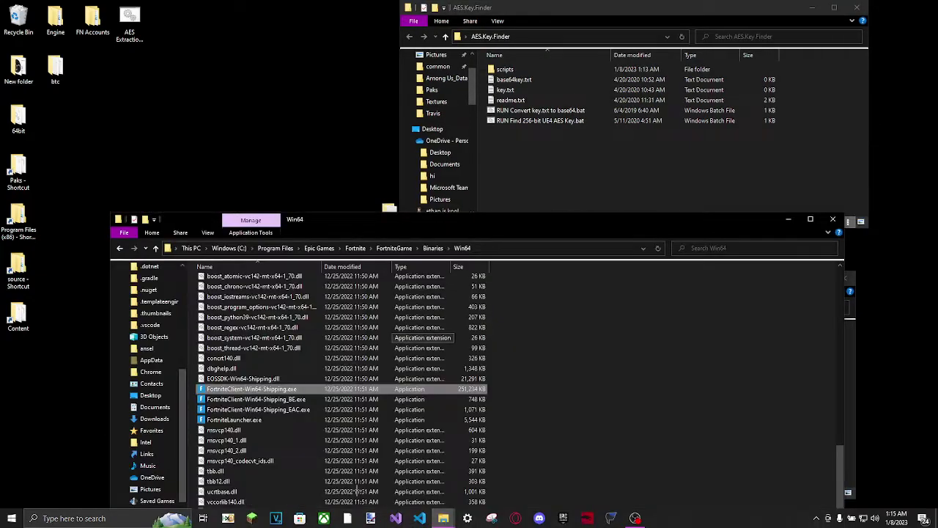
pyautogui.moveTo(173, 222); pyautogui.dragTo(108, 198)
pyautogui.moveTo(44, 188); pyautogui.dragTo(91, 296)
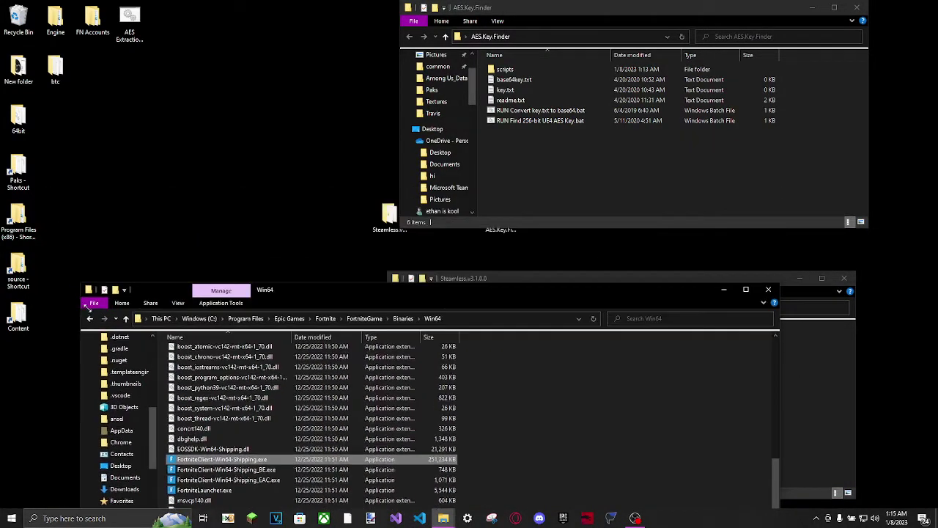
pyautogui.moveTo(314, 306); pyautogui.dragTo(205, 230)
pyautogui.scroll(-1, 190, 361)
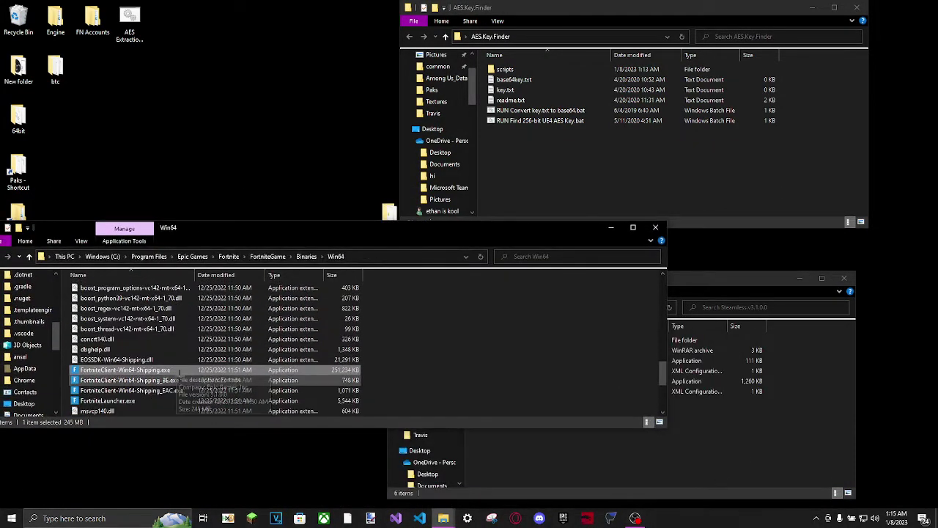
pyautogui.moveTo(161, 370); pyautogui.dragTo(159, 369)
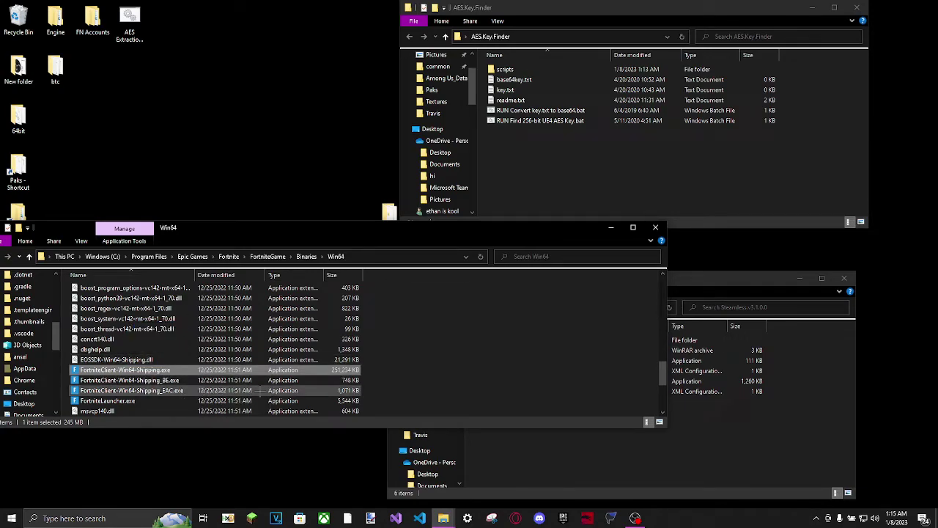
pyautogui.click(587, 186)
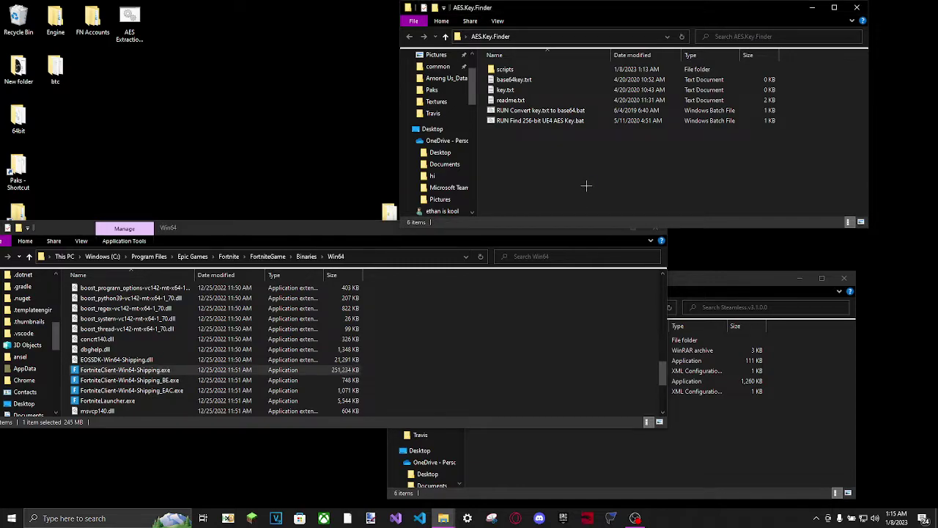
pyautogui.hotkey('ctrl', 'v')
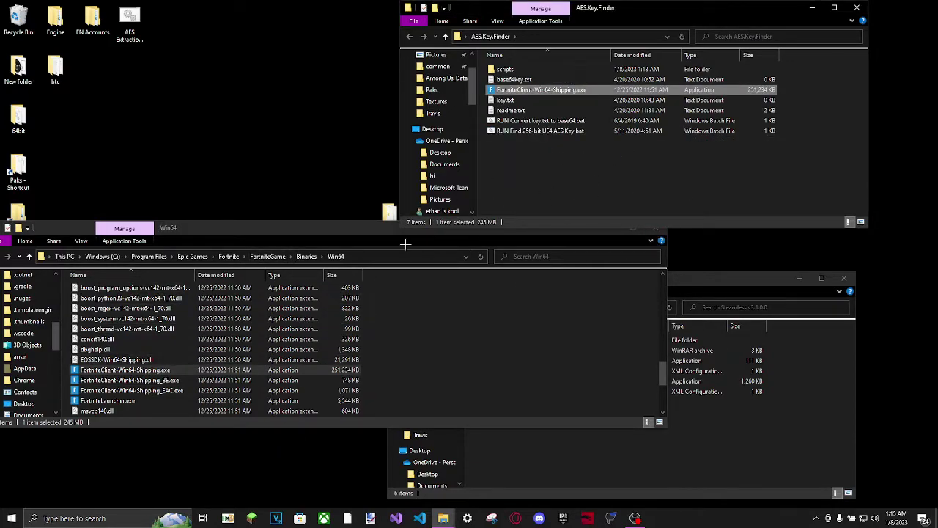
# Step: Close the Win64 and Steamless.v3.1.0.0 folder windows and move the AES.Key.Finder window to the middle of the desktop
pyautogui.moveTo(405, 244); pyautogui.dragTo(367, 299)
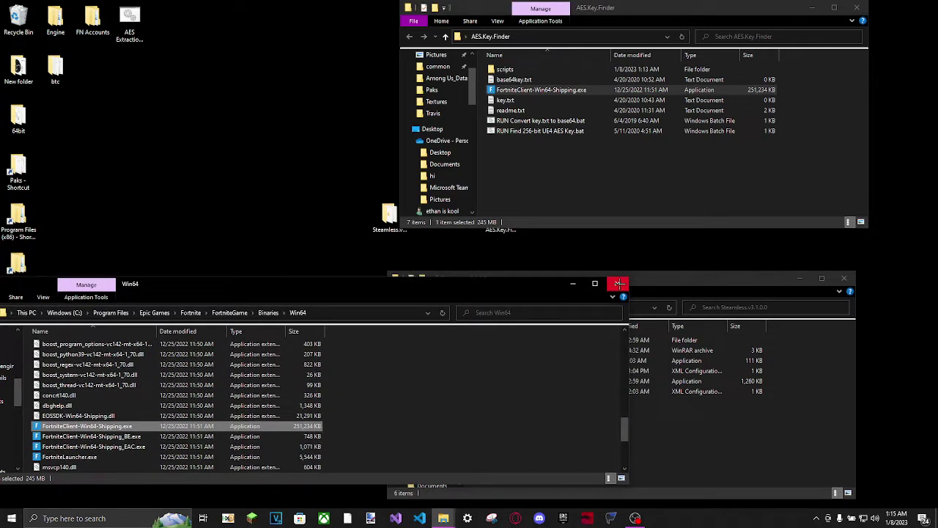
pyautogui.click(618, 283)
pyautogui.moveTo(660, 278); pyautogui.dragTo(388, 269)
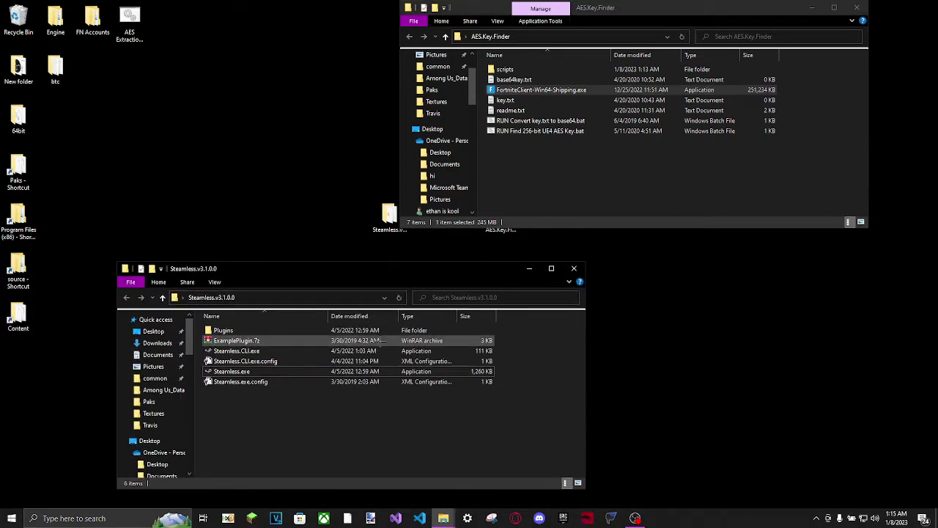
pyautogui.click(576, 269)
pyautogui.moveTo(610, 12); pyautogui.dragTo(372, 147)
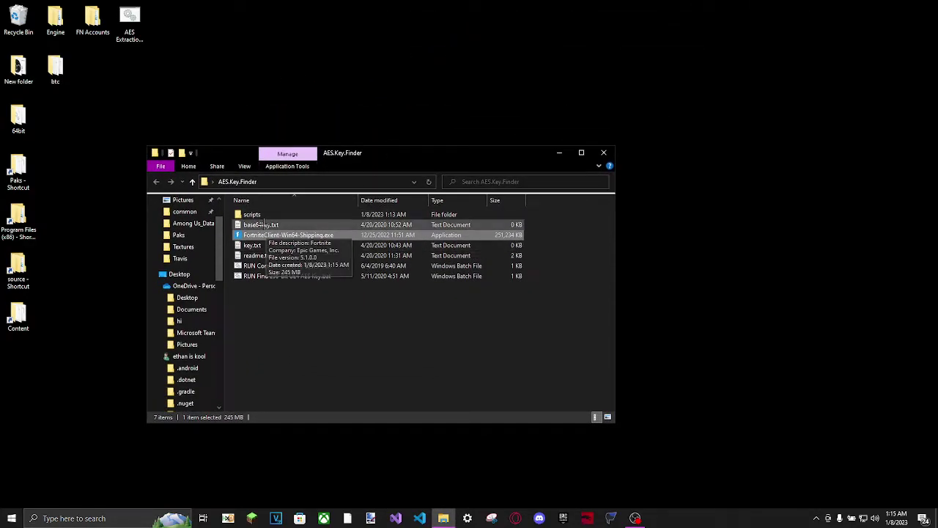
pyautogui.moveTo(326, 314); pyautogui.dragTo(315, 220)
pyautogui.click(325, 310)
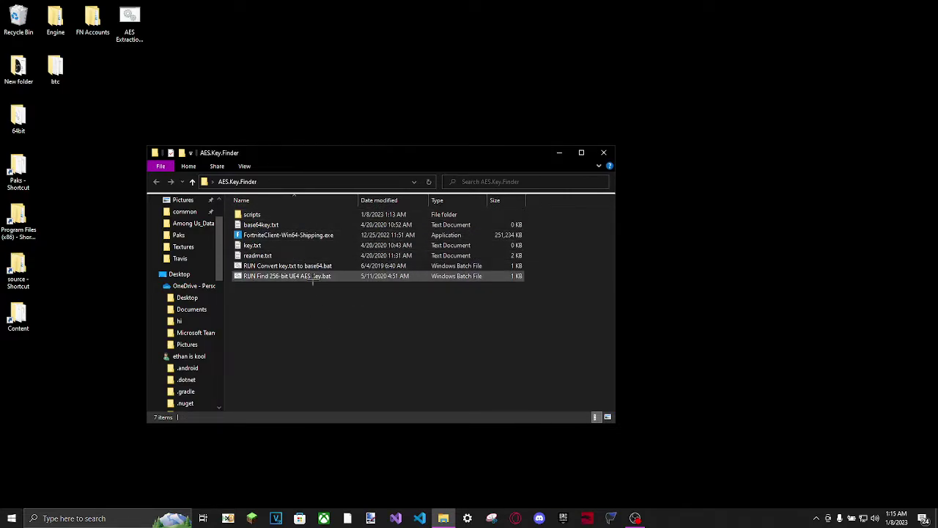
# Step: Run "RUN Find 256-bit UE4 AES Key.bat" from the AES.Key.Finder folder and move its console window clear of the file list
pyautogui.rightClick(268, 276)
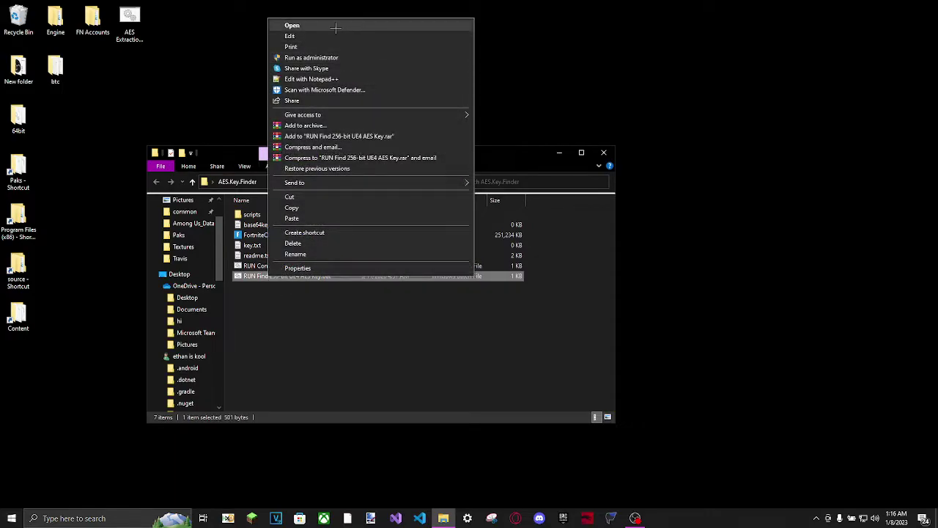
pyautogui.click(336, 28)
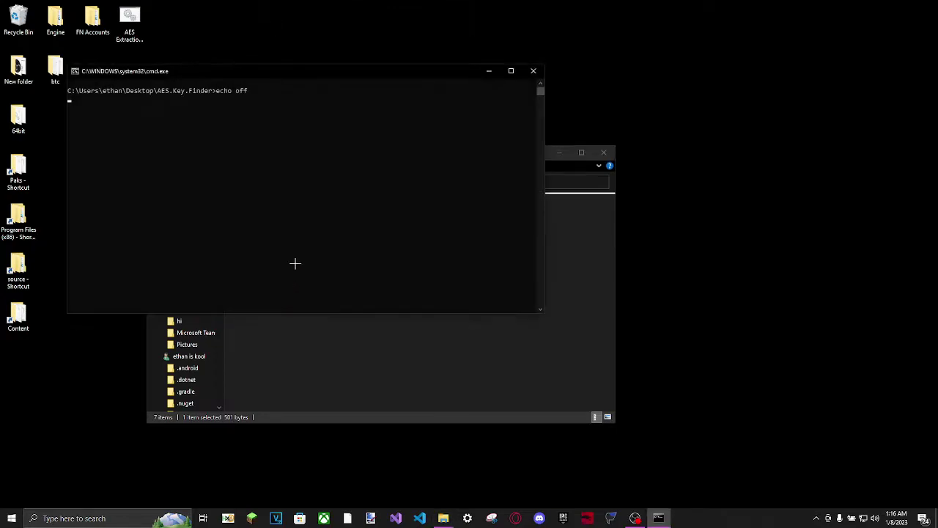
pyautogui.moveTo(297, 95); pyautogui.dragTo(454, 125)
pyautogui.moveTo(237, 72); pyautogui.dragTo(485, 123)
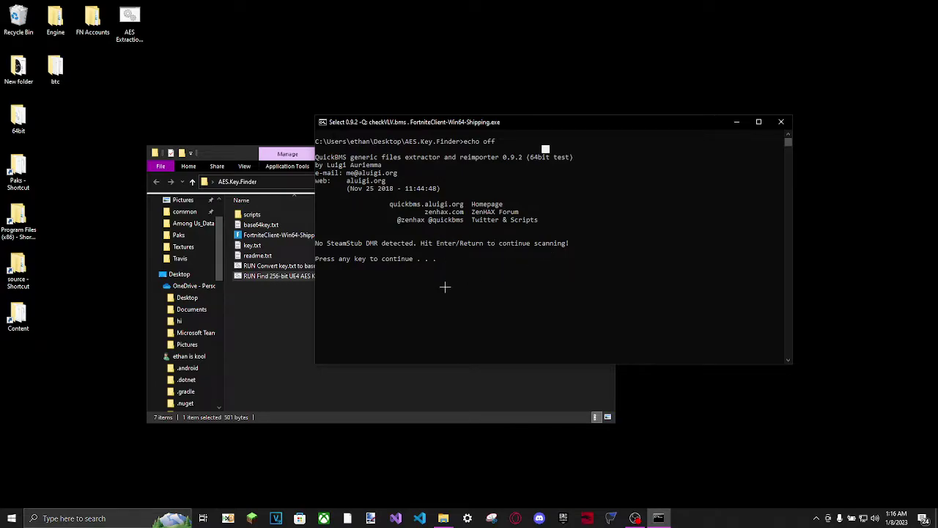
# Step: Continue past the SteamStub and engine version checks to start scanning FortniteClient-Win64-Shipping.exe for 256-bit AES keys
pyautogui.press('Return')
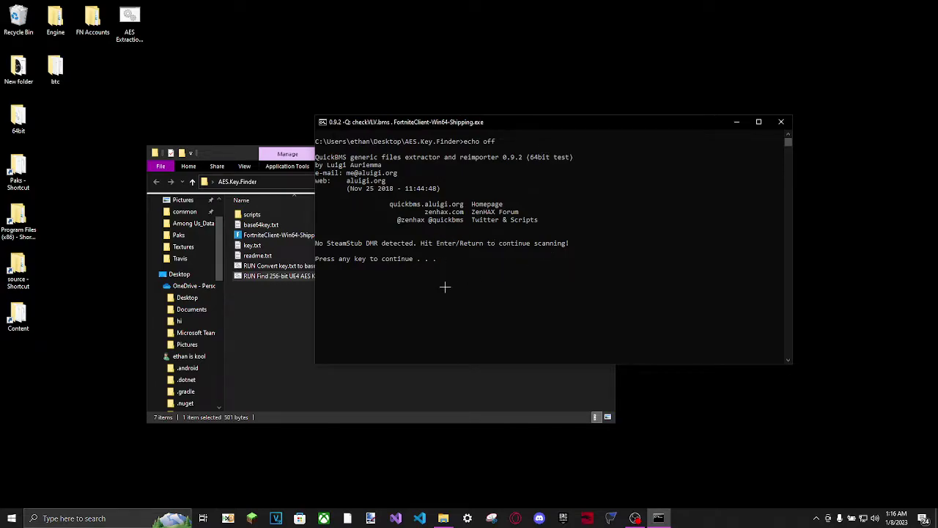
pyautogui.click(481, 274)
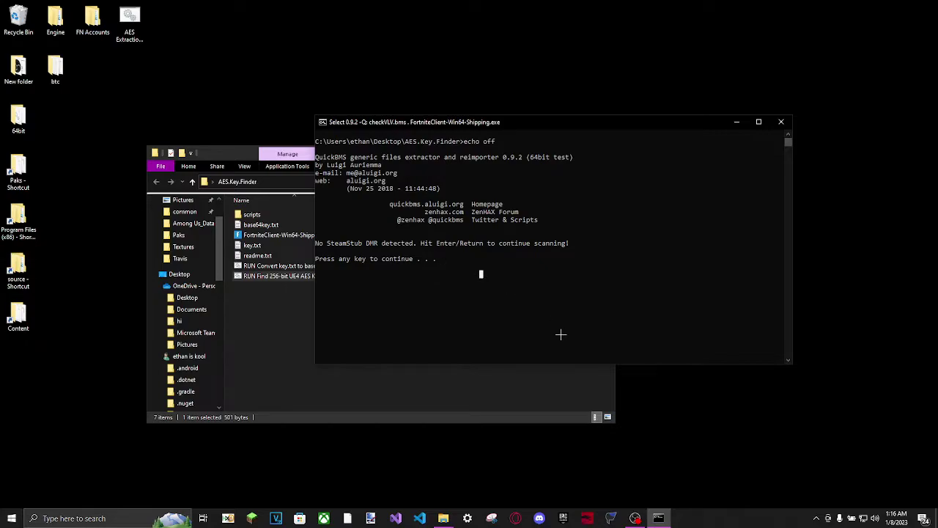
pyautogui.press('Return')
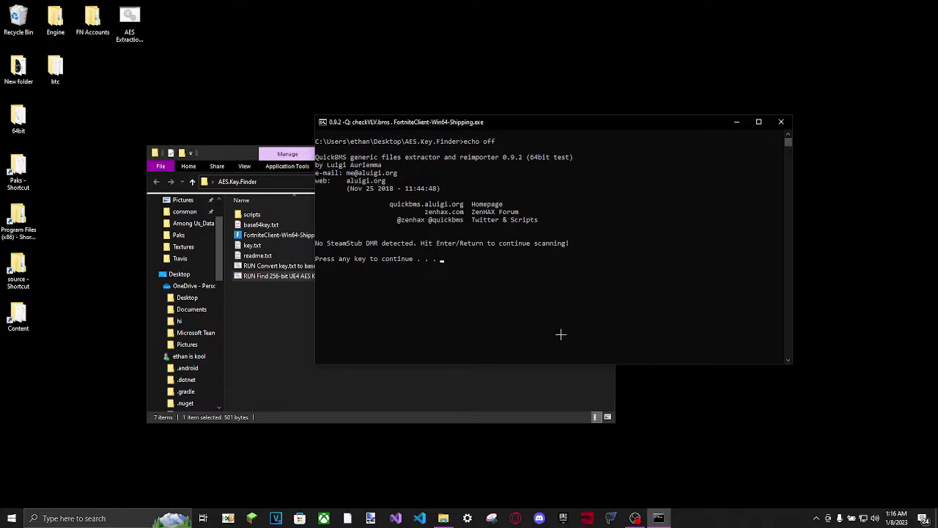
pyautogui.press('Return')
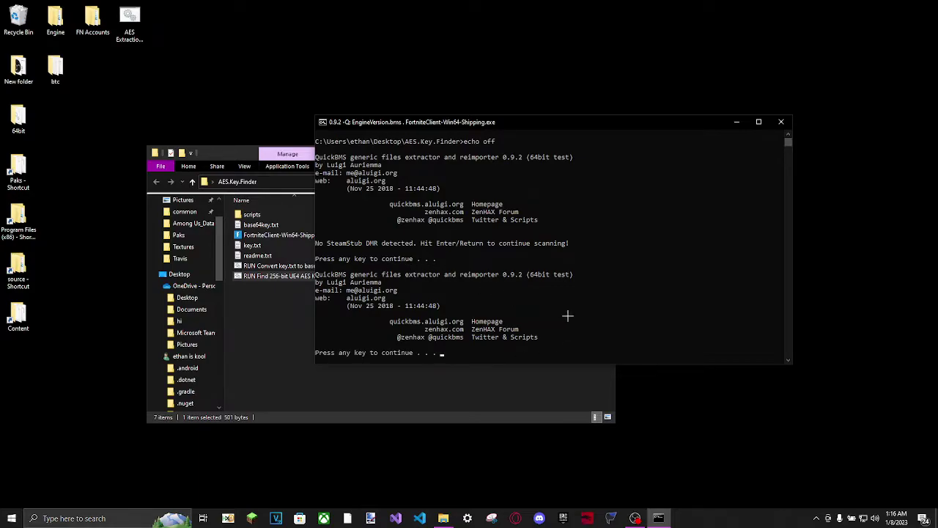
pyautogui.press('Return')
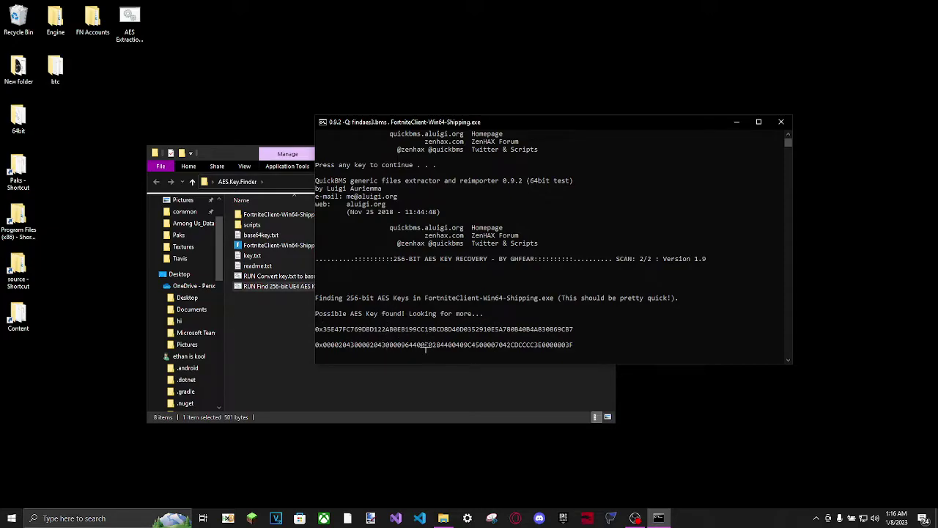
# Step: Arrange the AES.Key.Finder folder and the scan console so that both the file list and the scan output can be seen
pyautogui.moveTo(256, 158); pyautogui.dragTo(158, 180)
pyautogui.click(194, 236)
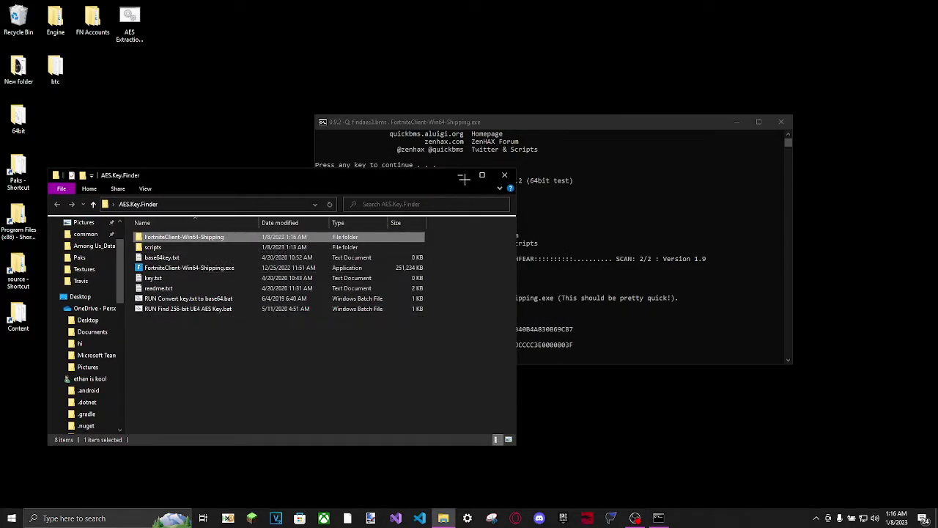
pyautogui.moveTo(413, 179); pyautogui.dragTo(381, 207)
pyautogui.moveTo(451, 120); pyautogui.dragTo(451, 112)
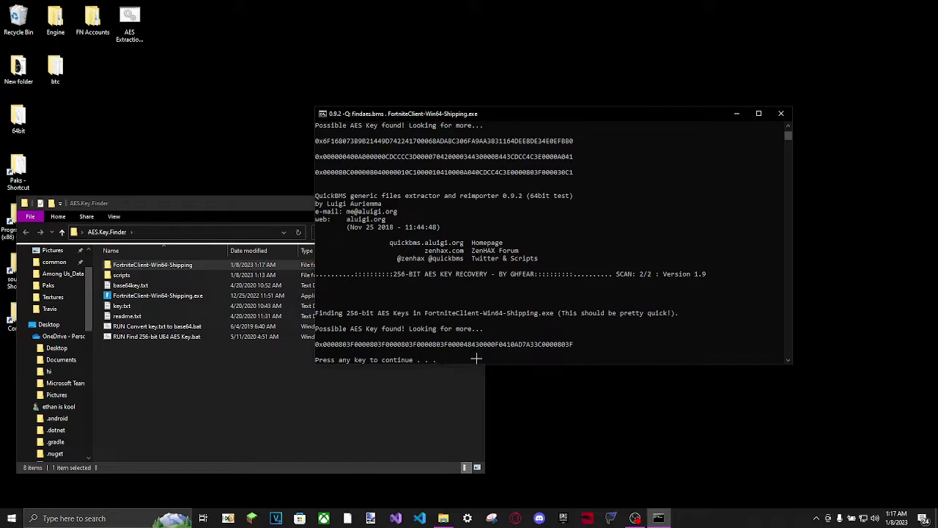
# Step: Close the completed scan and open the FortniteClient-Win64-Shipping output folder inside AES.Key.Finder
pyautogui.press('Return')
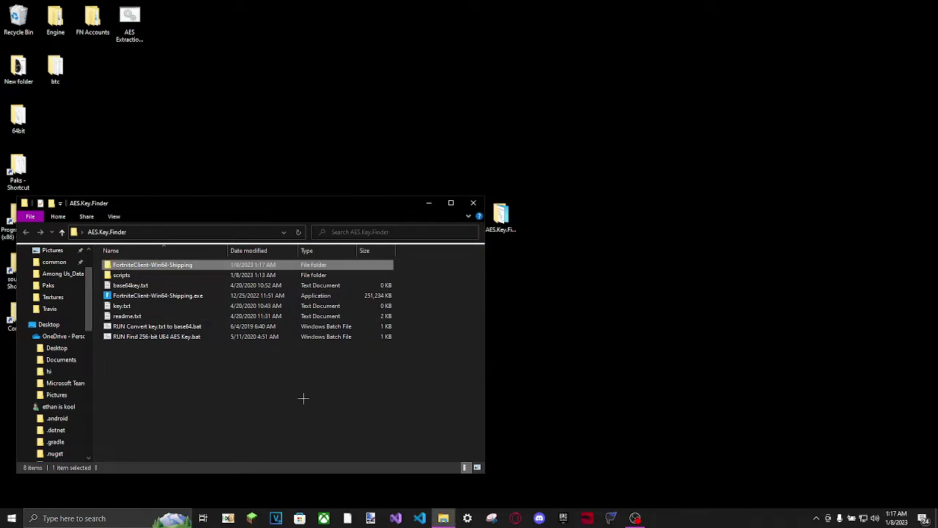
pyautogui.moveTo(137, 203); pyautogui.dragTo(406, 193)
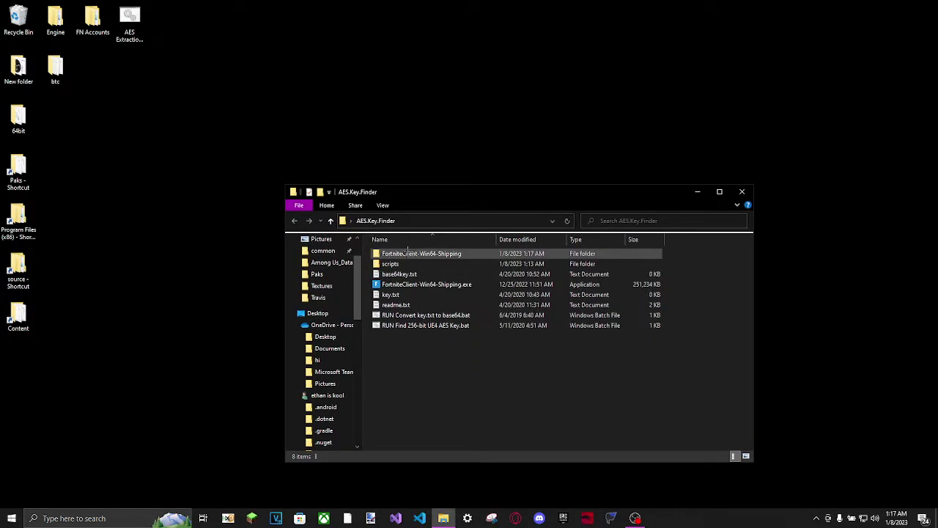
pyautogui.click(409, 253)
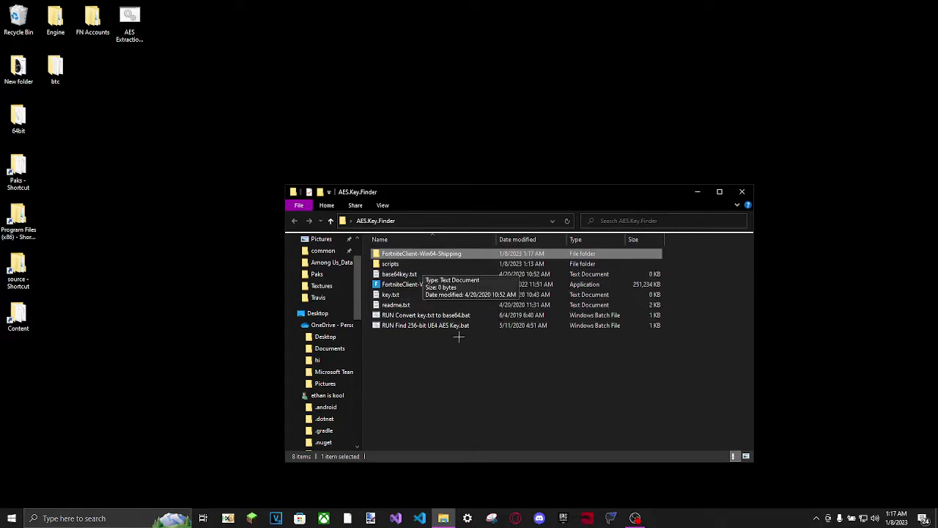
pyautogui.doubleClick(409, 253)
pyautogui.moveTo(424, 380); pyautogui.dragTo(421, 251)
pyautogui.click(433, 362)
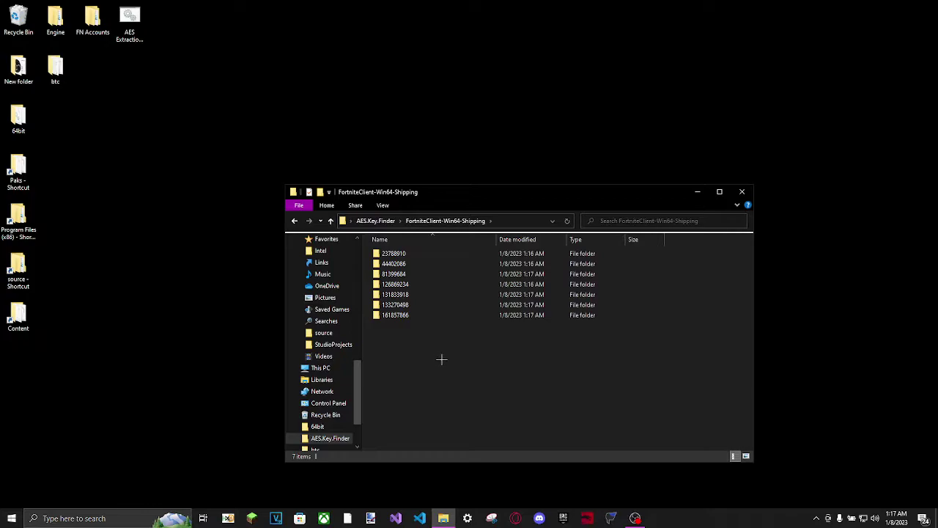
pyautogui.moveTo(442, 358)
pyautogui.mouseDown()
pyautogui.moveTo(412, 251)
pyautogui.moveTo(425, 360)
pyautogui.mouseUp()
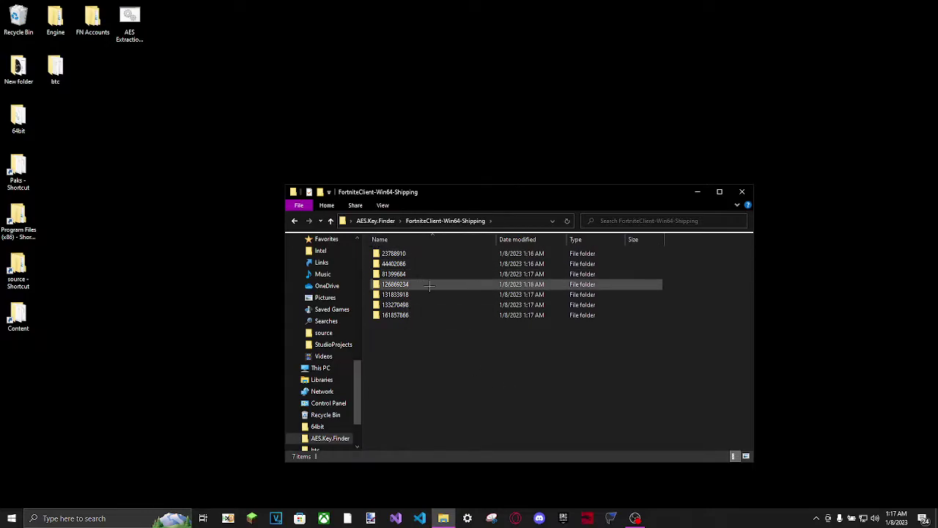
# Step: Inspect the key file from the 23788910 folder in Notepad++, widening the Name column beforehand, and close the editor
pyautogui.doubleClick(399, 254)
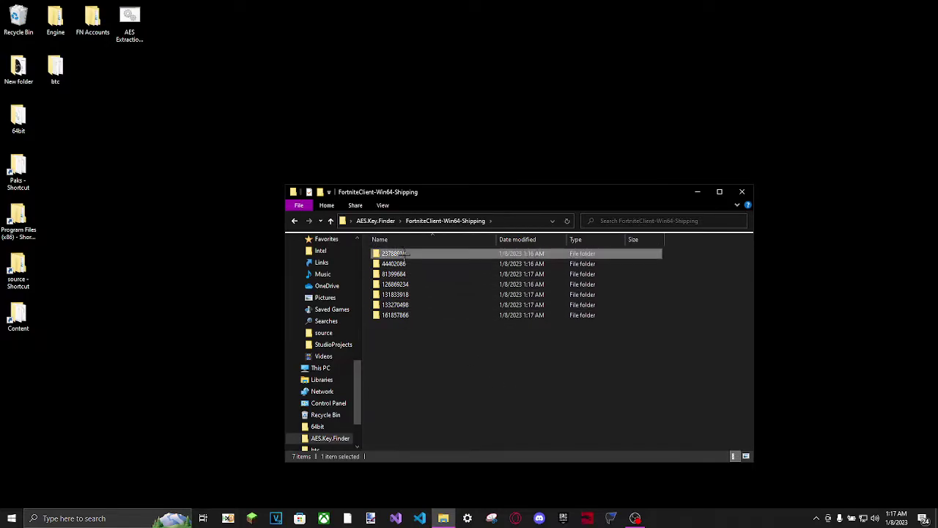
pyautogui.moveTo(497, 242); pyautogui.dragTo(584, 241)
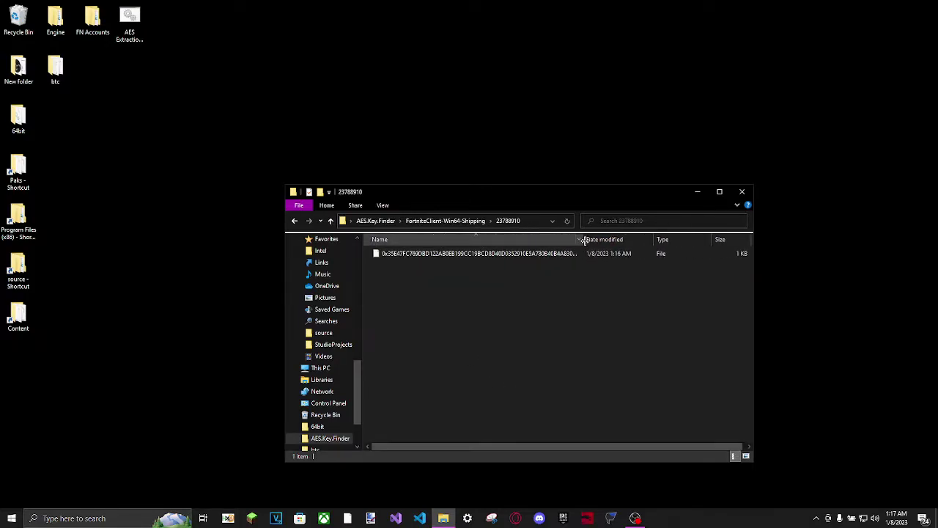
pyautogui.click(516, 254)
pyautogui.rightClick(515, 253)
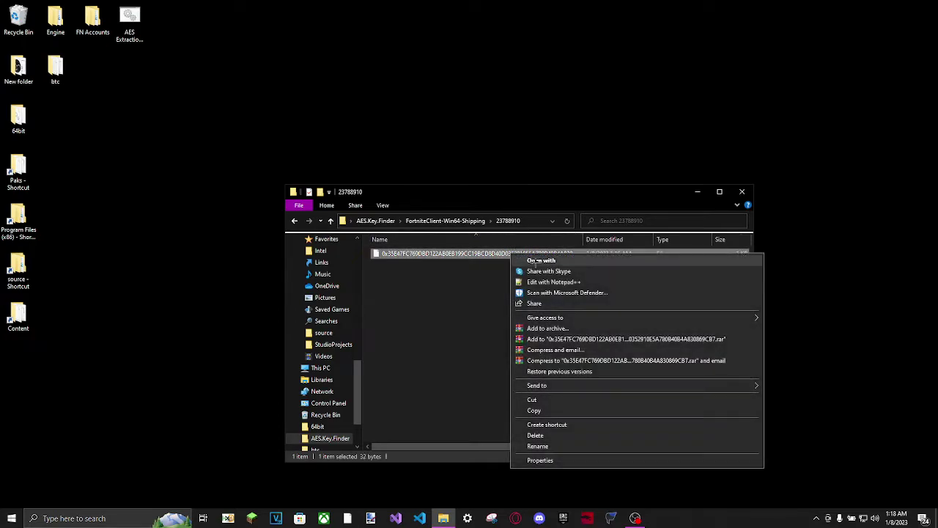
pyautogui.click(546, 283)
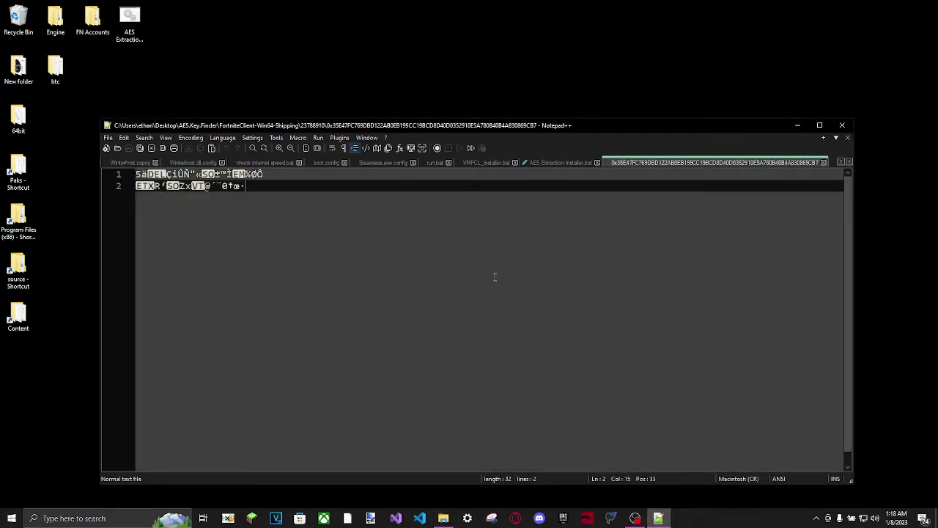
pyautogui.moveTo(495, 277); pyautogui.dragTo(95, 150)
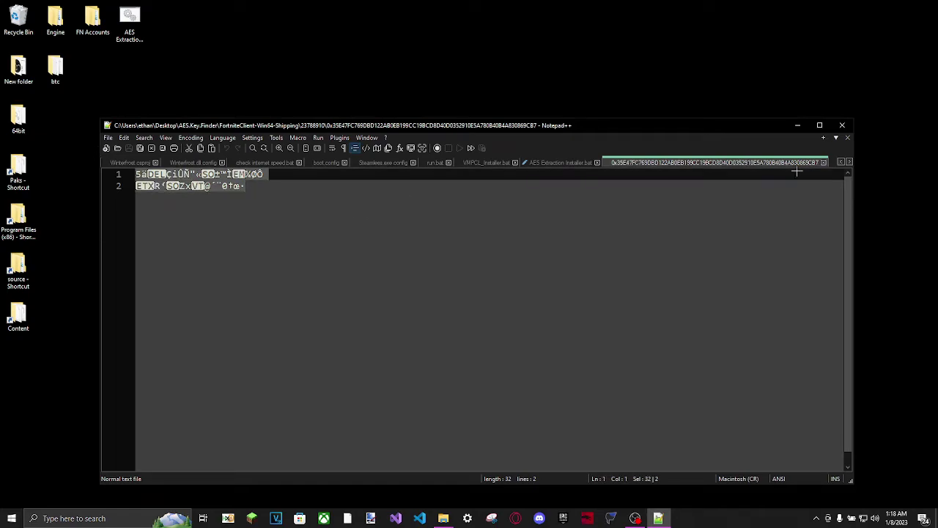
pyautogui.click(842, 125)
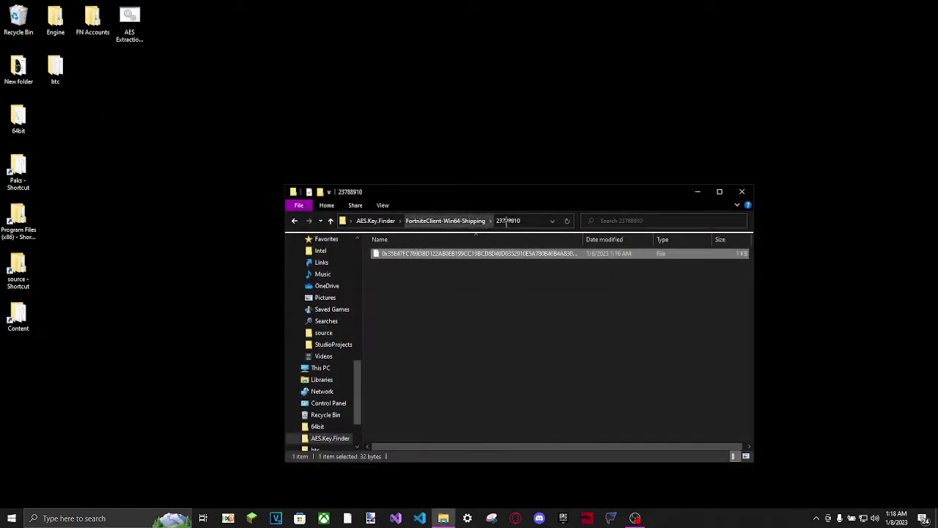
pyautogui.rightClick(519, 256)
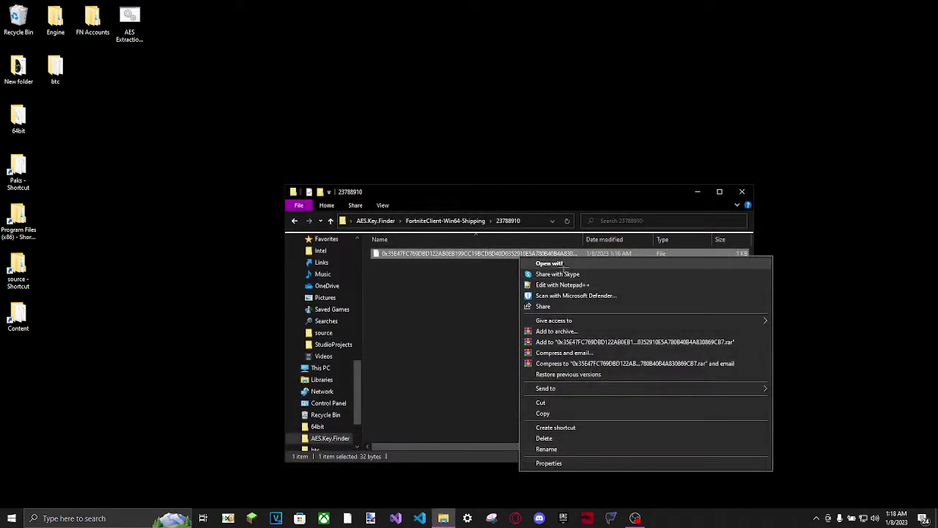
pyautogui.click(518, 266)
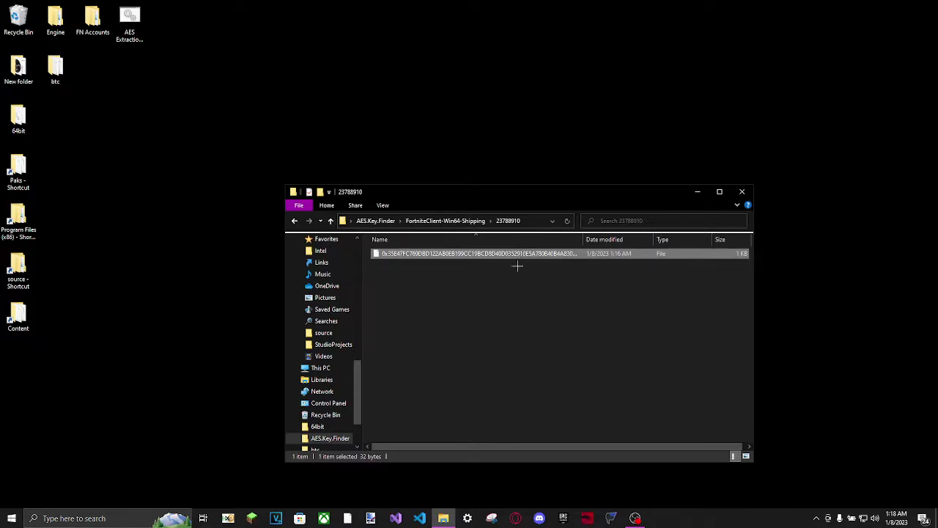
pyautogui.rightClick(420, 252)
pyautogui.press('Escape')
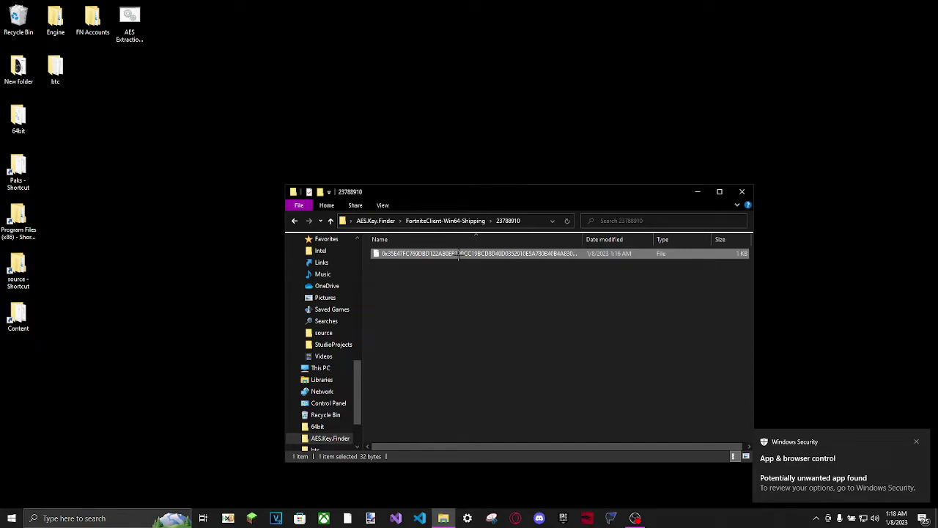
# Step: Examine all bytes of the key file from the 23788910 folder in HxD Hex Editor and close the editor
pyautogui.rightClick(458, 255)
pyautogui.click(492, 371)
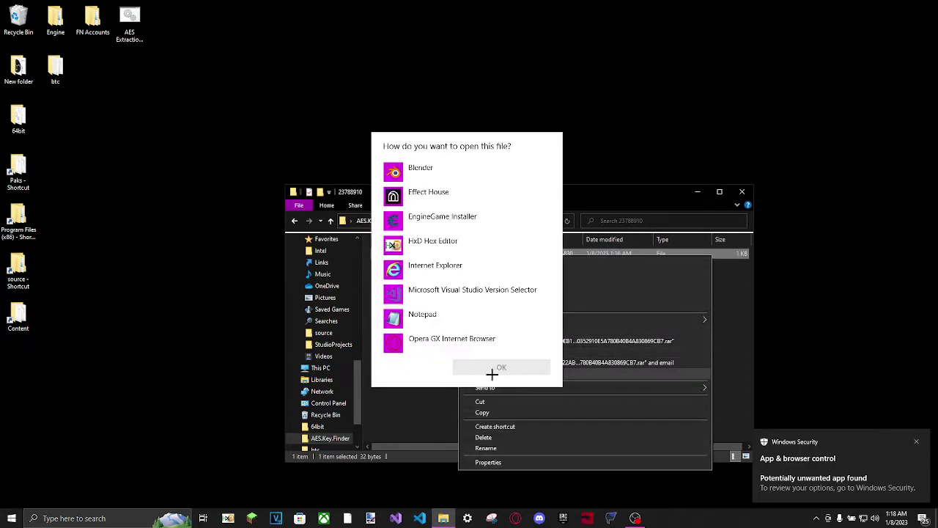
pyautogui.scroll(-1, 442, 325)
pyautogui.click(433, 183)
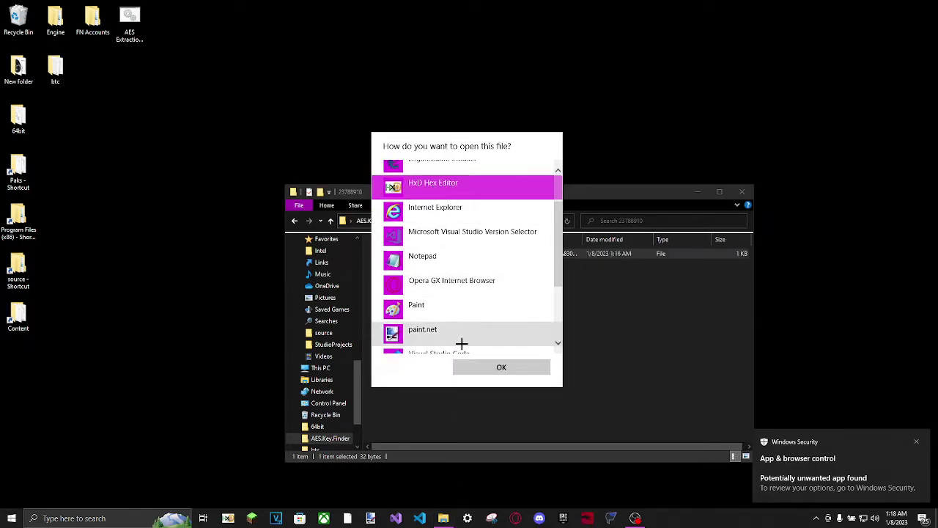
pyautogui.click(494, 366)
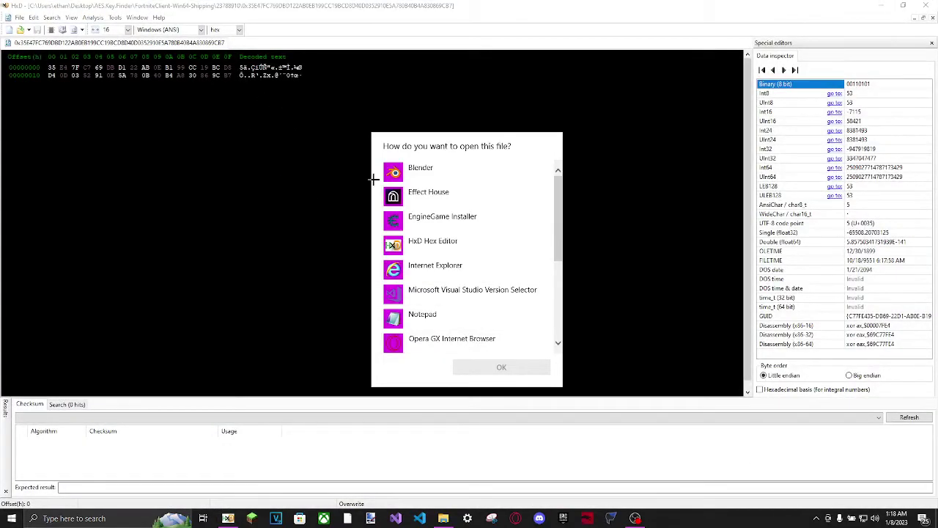
pyautogui.click(269, 113)
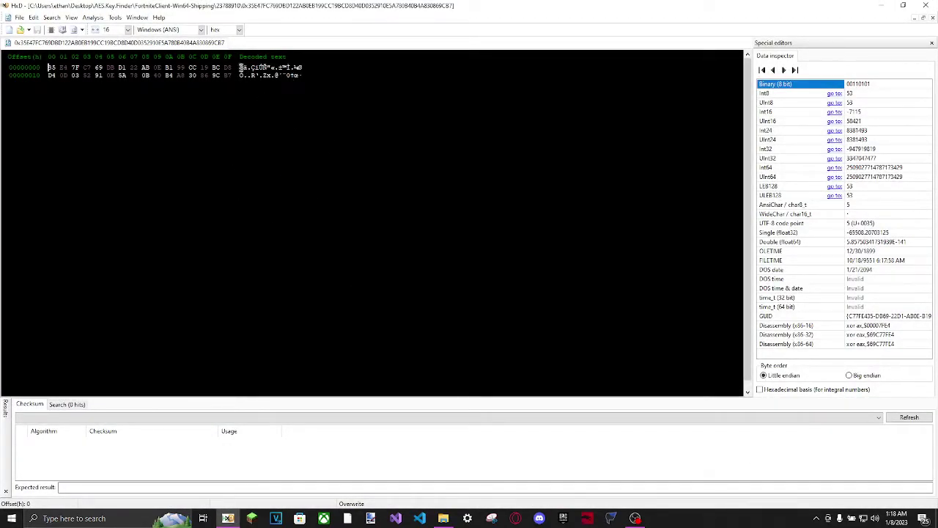
pyautogui.moveTo(49, 68); pyautogui.dragTo(313, 78)
pyautogui.click(926, 5)
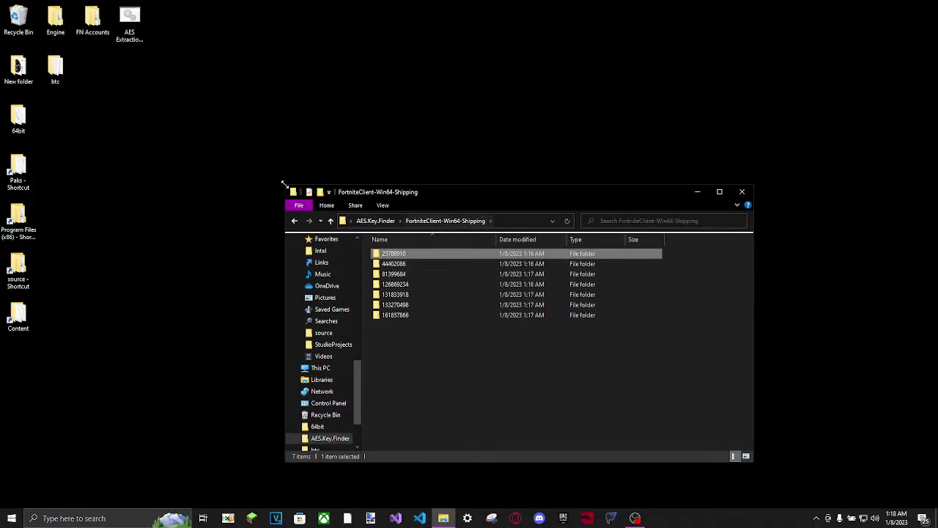
# Step: Enlarge the folder window and open the 44402086 folder, widening the Name column to read the full key file name
pyautogui.moveTo(283, 185); pyautogui.dragTo(184, 152)
pyautogui.click(309, 230)
pyautogui.doubleClick(310, 230)
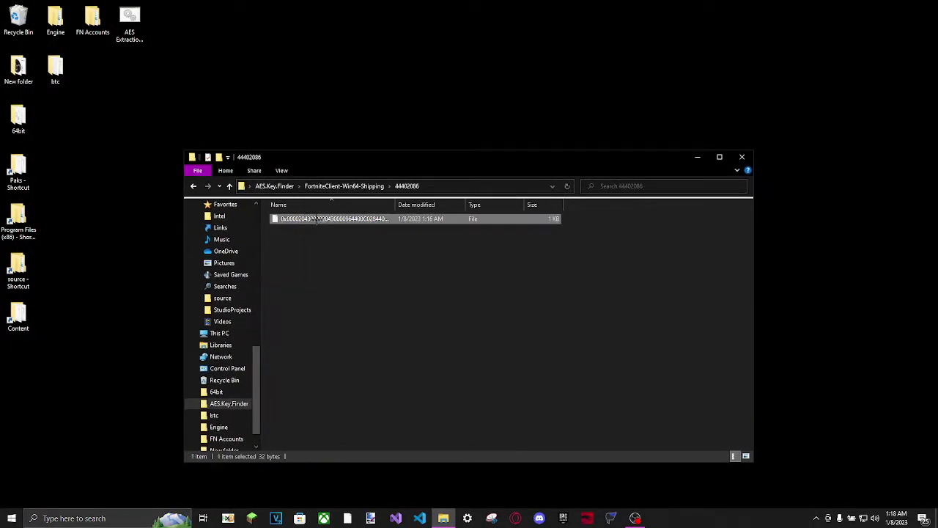
pyautogui.moveTo(396, 204); pyautogui.dragTo(529, 205)
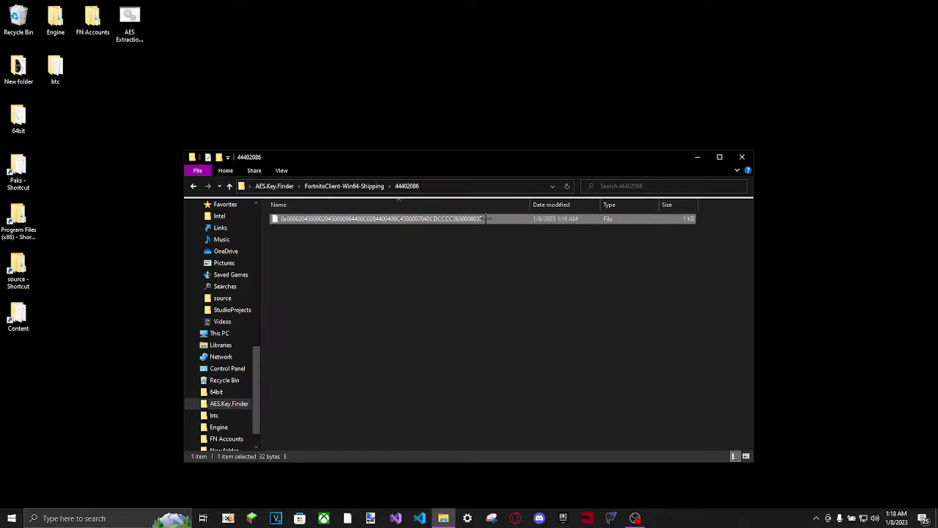
pyautogui.click(401, 214)
pyautogui.click(486, 219)
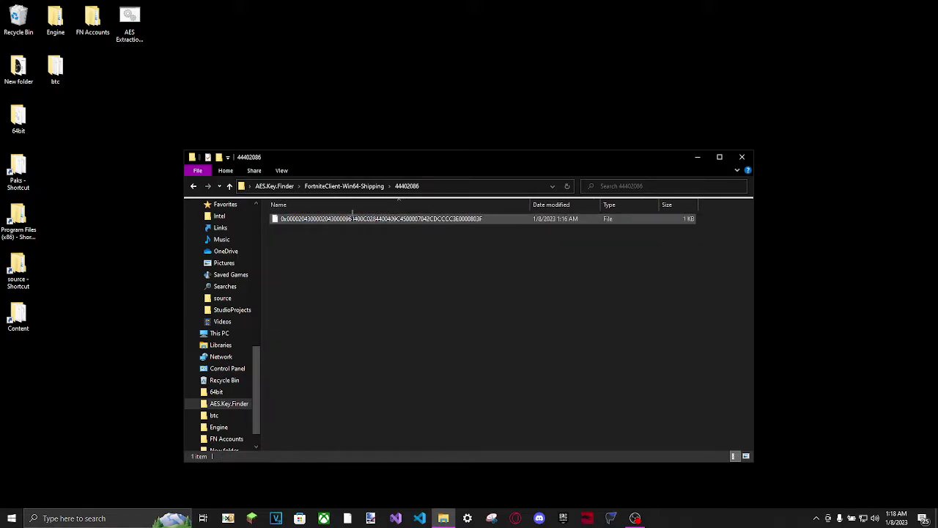
pyautogui.press('Delete')
pyautogui.write('4')
pyautogui.press('Return')
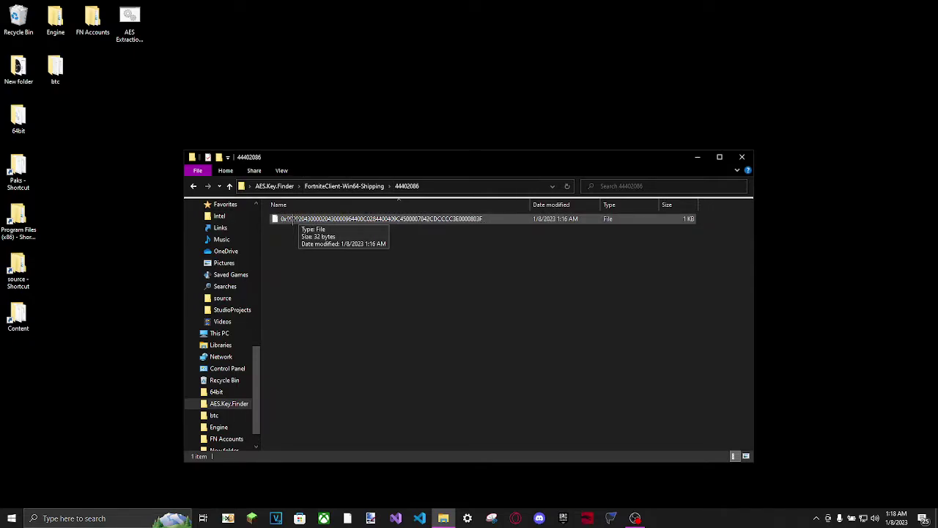
# Step: Open the 81399684 folder and widen the Name column to read the full name of its key file
pyautogui.click(359, 186)
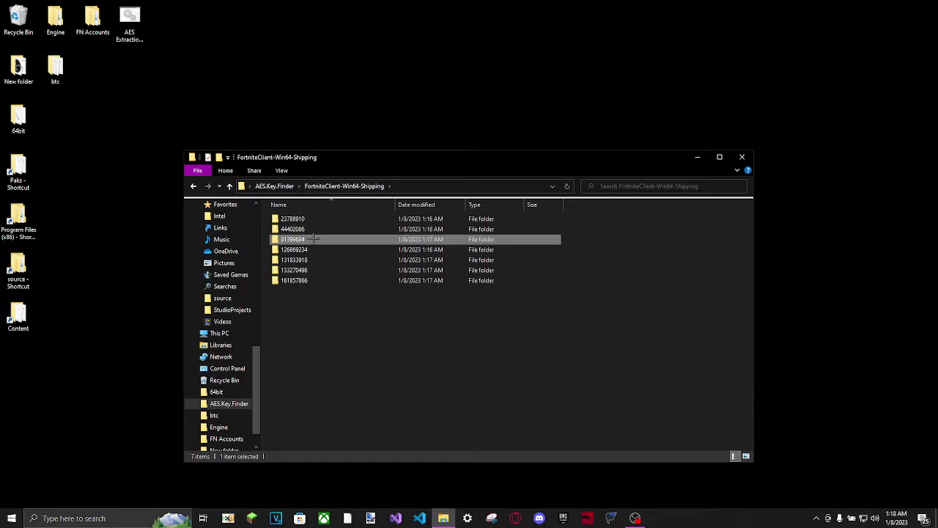
pyautogui.doubleClick(356, 239)
pyautogui.moveTo(393, 206); pyautogui.dragTo(555, 205)
pyautogui.rightClick(344, 218)
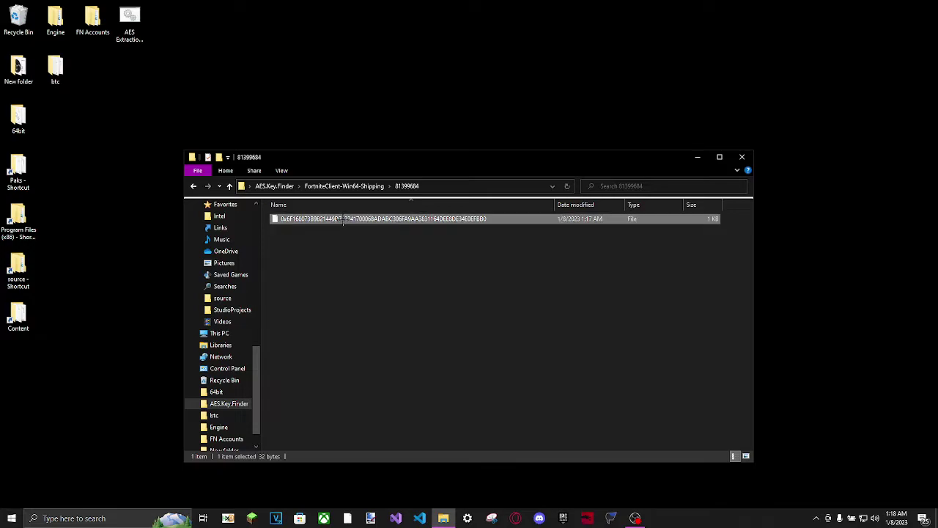
# Step: Copy the name of the key file in the 81399684 folder into a new Notepad document and move its window aside
pyautogui.click(389, 413)
pyautogui.hotkey('ctrl', 'c')
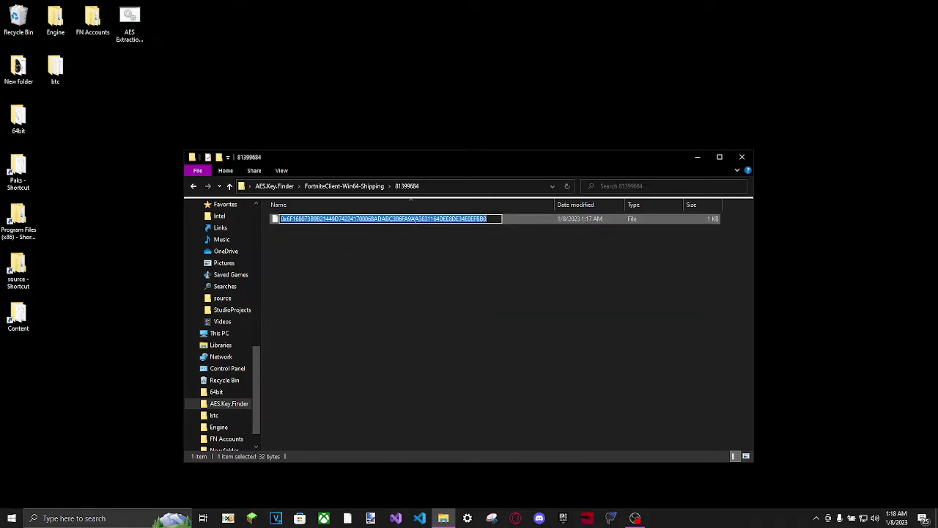
pyautogui.click(73, 518)
pyautogui.write('note')
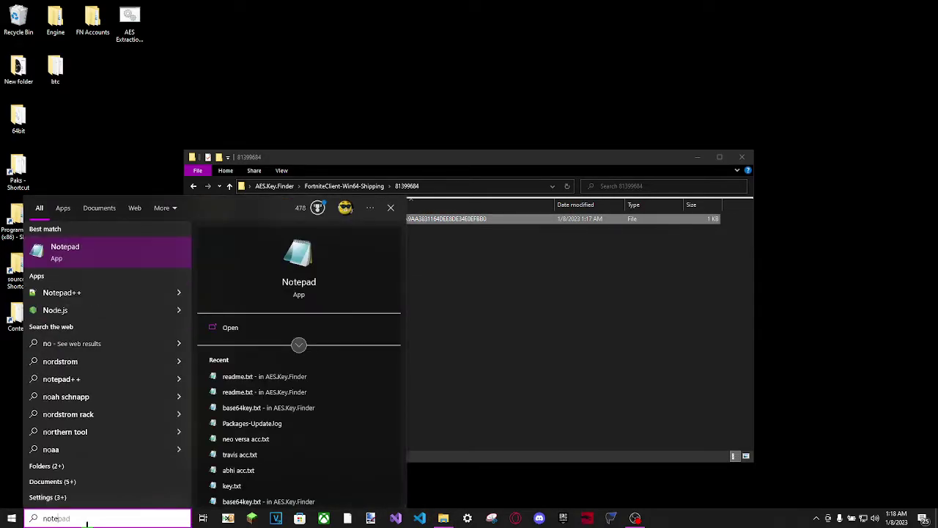
pyautogui.click(72, 259)
pyautogui.hotkey('ctrl', 'v')
pyautogui.moveTo(110, 310); pyautogui.dragTo(401, 311)
# Step: Copy the name of the key file in the 44402086 folder onto the second line of the Notepad list
pyautogui.click(351, 186)
pyautogui.doubleClick(308, 242)
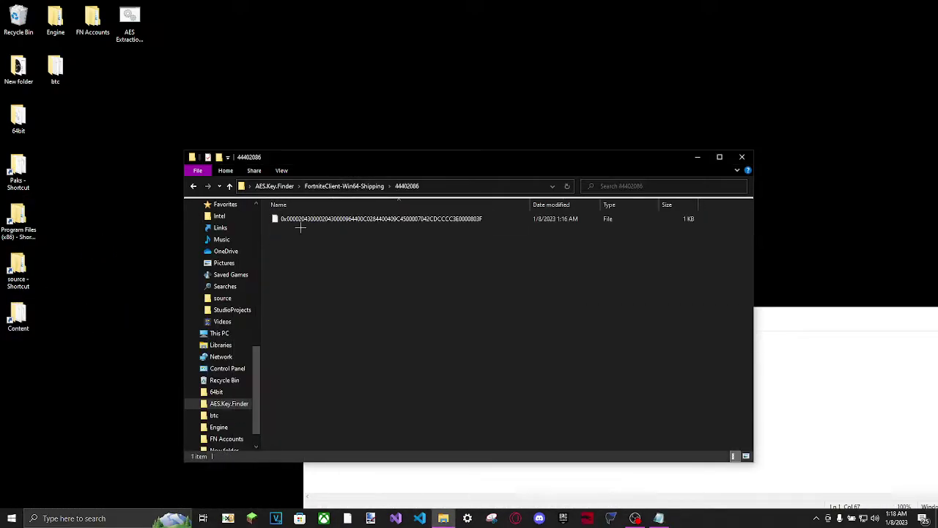
pyautogui.click(310, 220)
pyautogui.rightClick(310, 220)
pyautogui.click(469, 413)
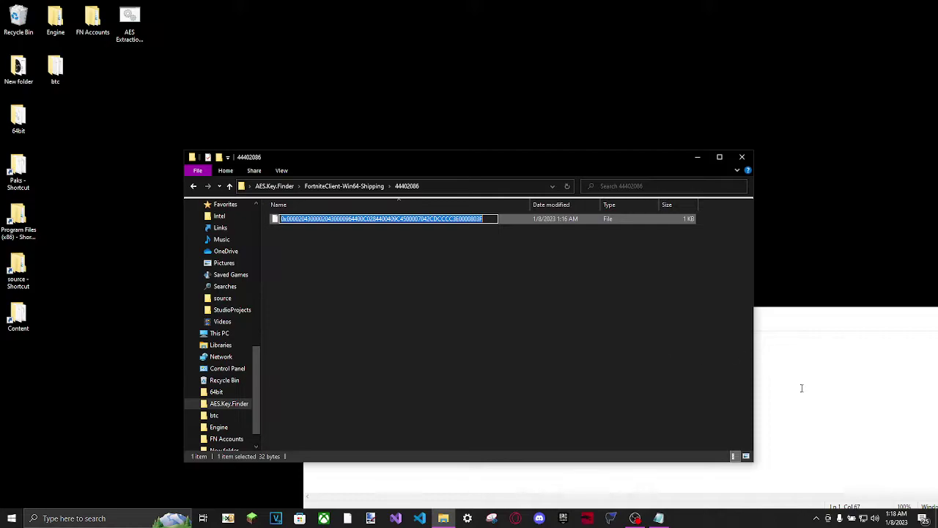
pyautogui.click(827, 392)
pyautogui.hotkey('ctrl', 'v')
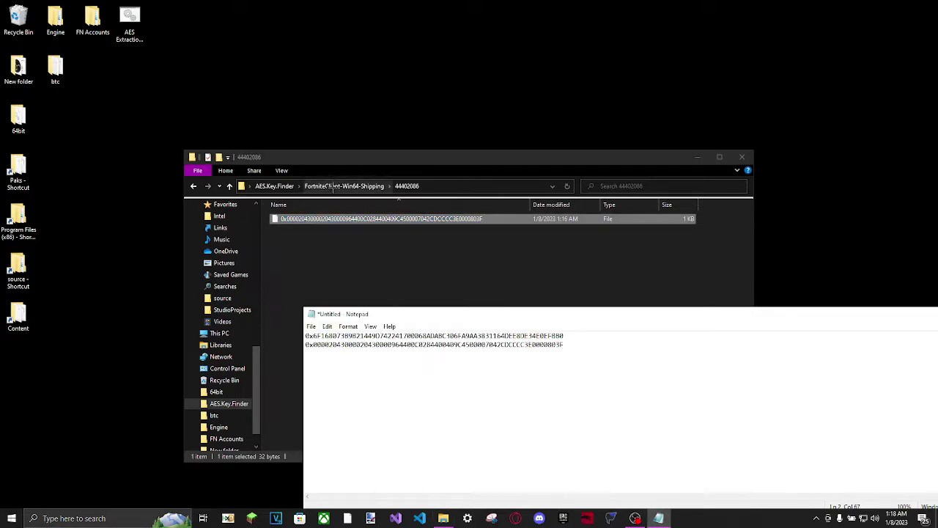
# Step: Copy the name of the key file in the 23788910 folder onto the third line of the Notepad list
pyautogui.click(345, 185)
pyautogui.doubleClick(311, 217)
pyautogui.rightClick(310, 218)
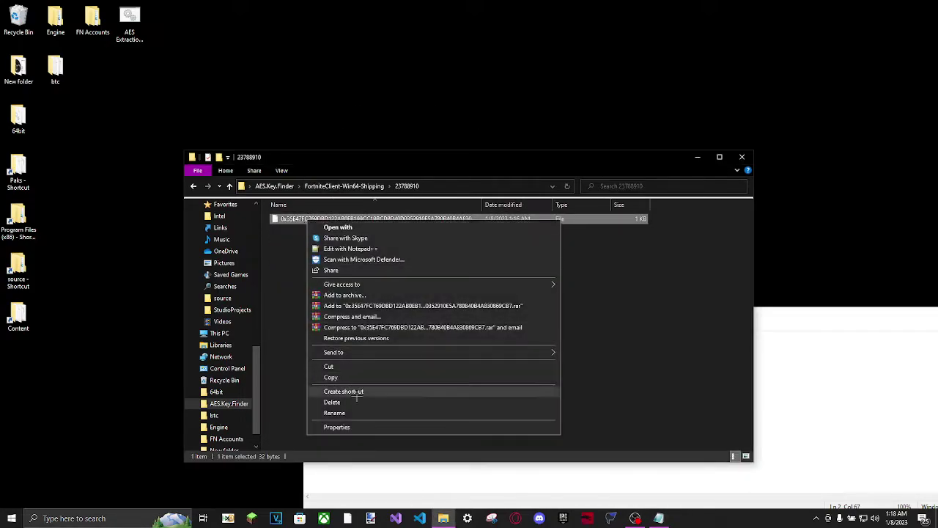
pyautogui.click(356, 410)
pyautogui.hotkey('ctrl', 'c')
pyautogui.click(806, 384)
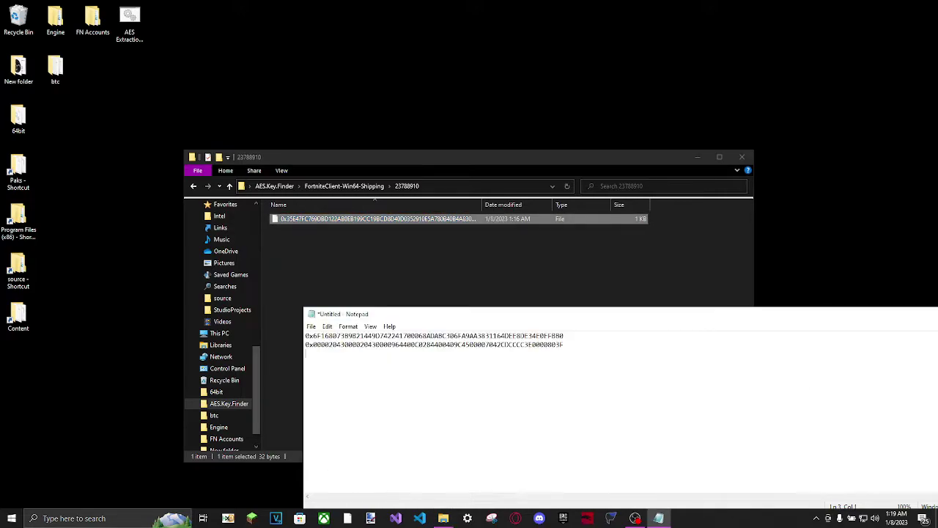
pyautogui.hotkey('ctrl', 'v')
# Step: Copy the name of the key file in the 126869234 folder onto the fourth line of the Notepad list
pyautogui.click(344, 185)
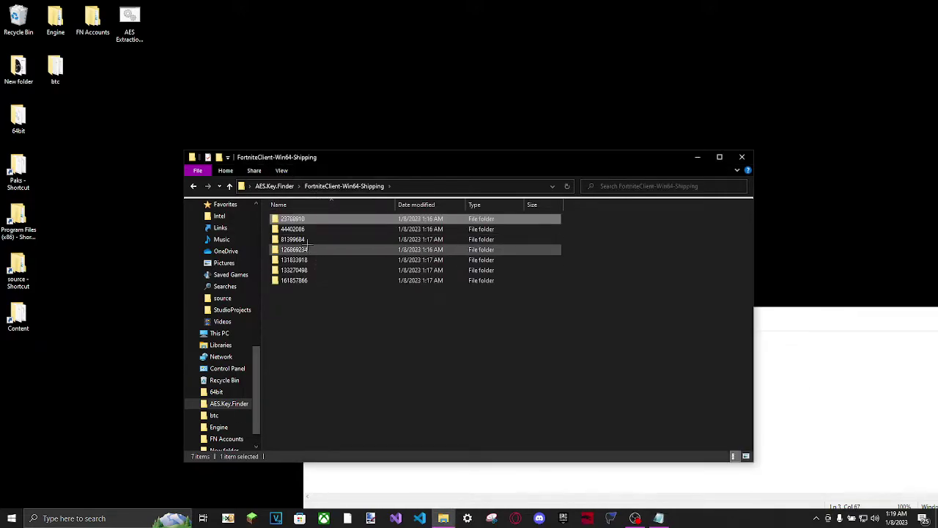
pyautogui.doubleClick(307, 248)
pyautogui.click(308, 218)
pyautogui.rightClick(303, 217)
pyautogui.click(365, 411)
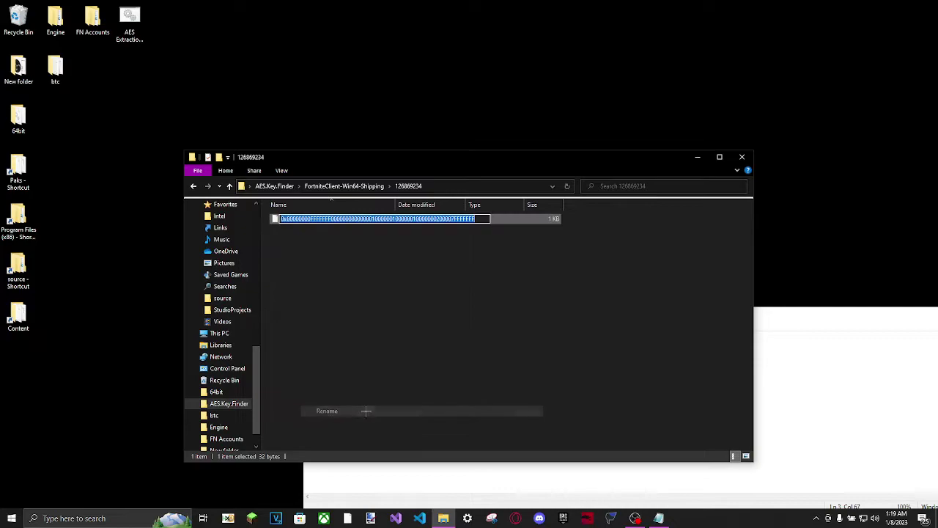
pyautogui.click(842, 369)
pyautogui.hotkey('ctrl', 'v')
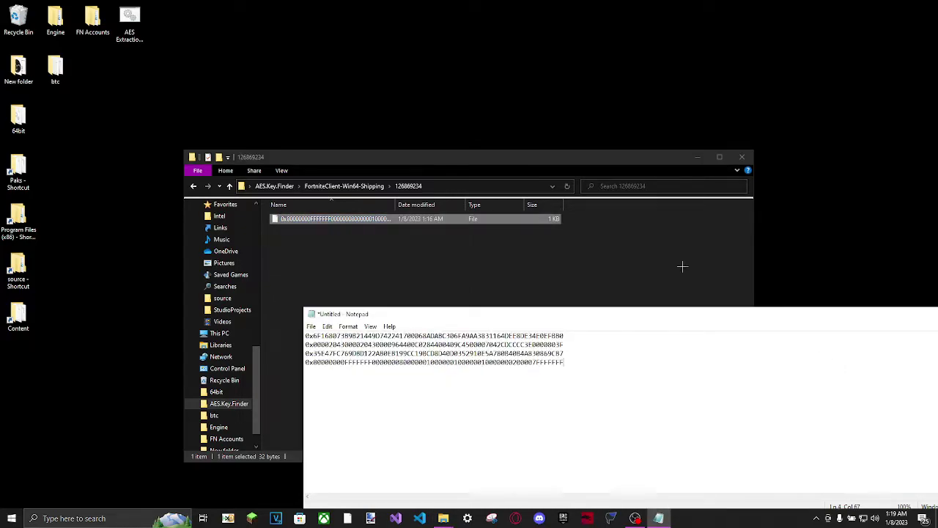
# Step: Add the name of the key file in the 131833918 folder as the fifth line of the Notepad list
pyautogui.click(359, 186)
pyautogui.doubleClick(295, 229)
pyautogui.click(295, 219)
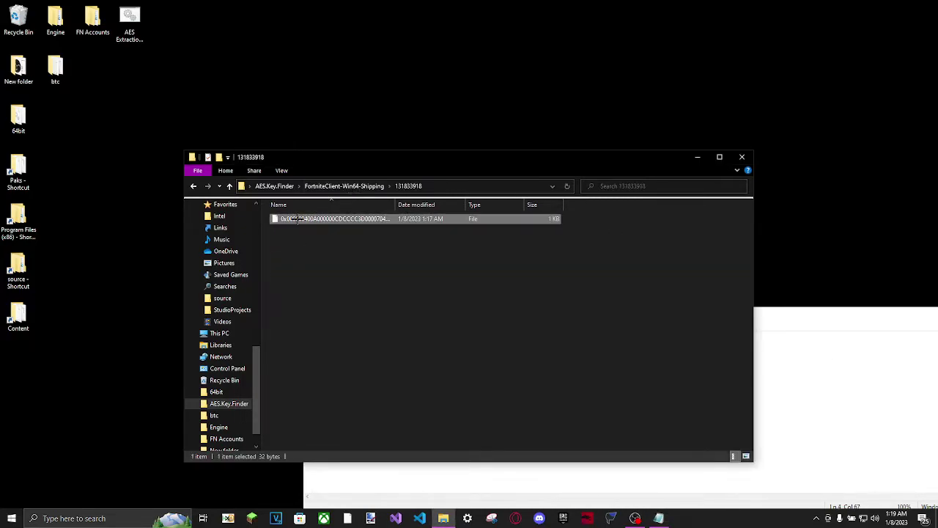
pyautogui.rightClick(294, 218)
pyautogui.click(419, 409)
pyautogui.click(839, 381)
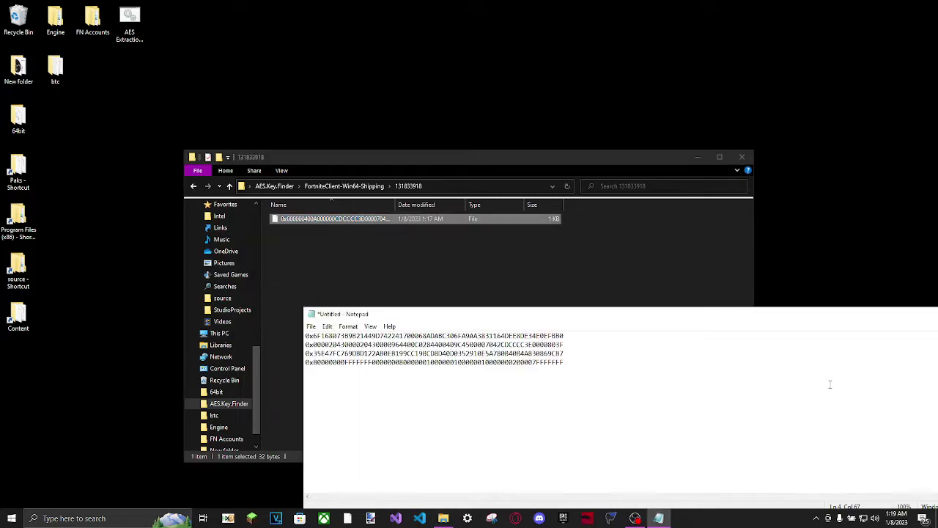
pyautogui.press('Return')
pyautogui.hotkey('ctrl', 'v')
# Step: Add the name of the key file in the 133270498 folder as the sixth line of the Notepad list
pyautogui.click(344, 185)
pyautogui.doubleClick(309, 259)
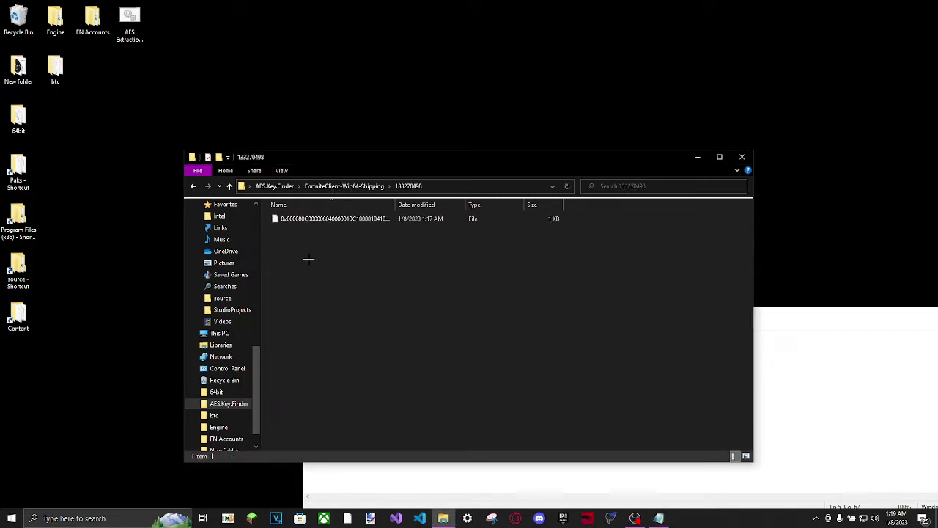
pyautogui.click(308, 218)
pyautogui.rightClick(301, 217)
pyautogui.click(336, 409)
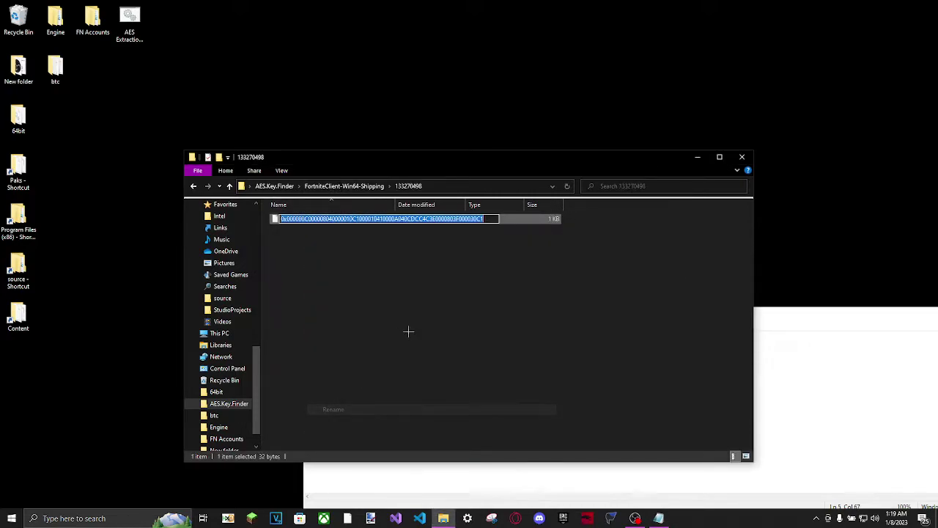
pyautogui.hotkey('ctrl', 'c')
pyautogui.click(836, 409)
pyautogui.press('Return')
pyautogui.hotkey('ctrl', 'v')
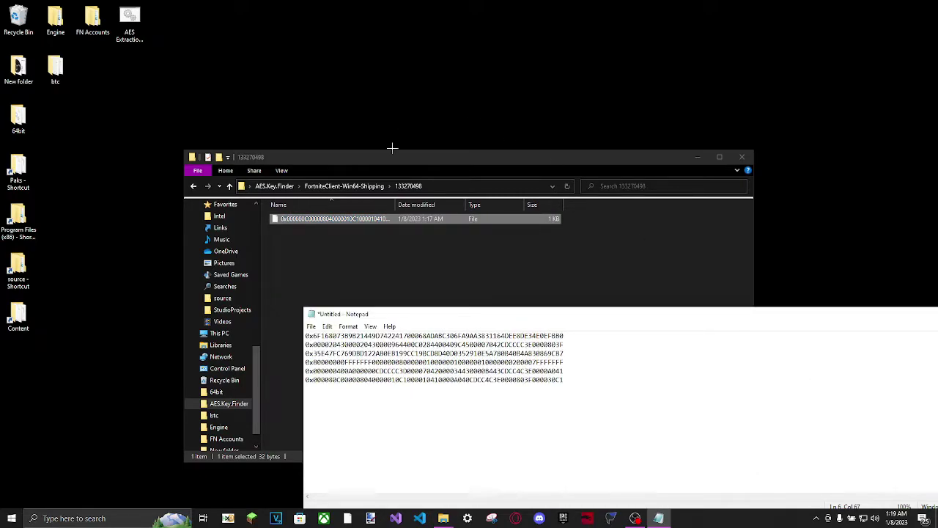
# Step: Add the name of the key file in the 161857866 folder as the seventh line of the Notepad list
pyautogui.click(344, 186)
pyautogui.rightClick(308, 280)
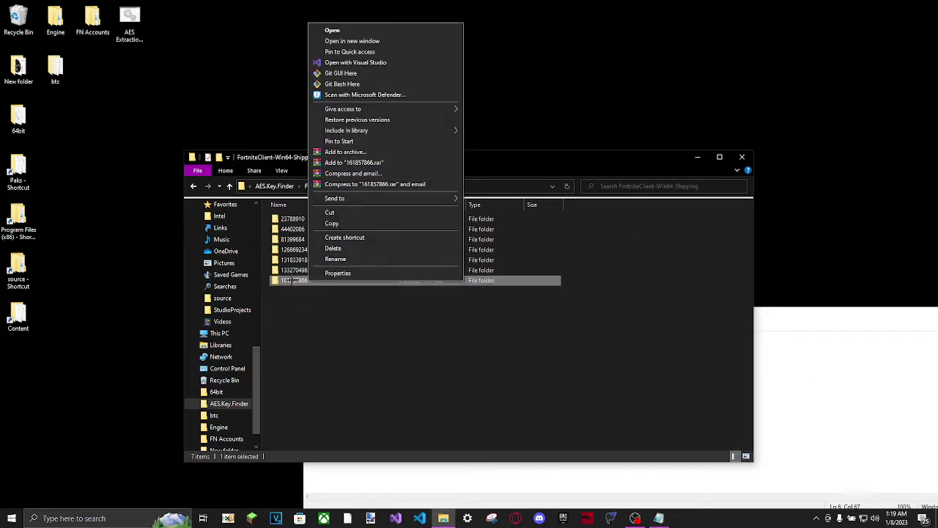
pyautogui.press('Return')
pyautogui.click(300, 219)
pyautogui.rightClick(302, 220)
pyautogui.click(366, 407)
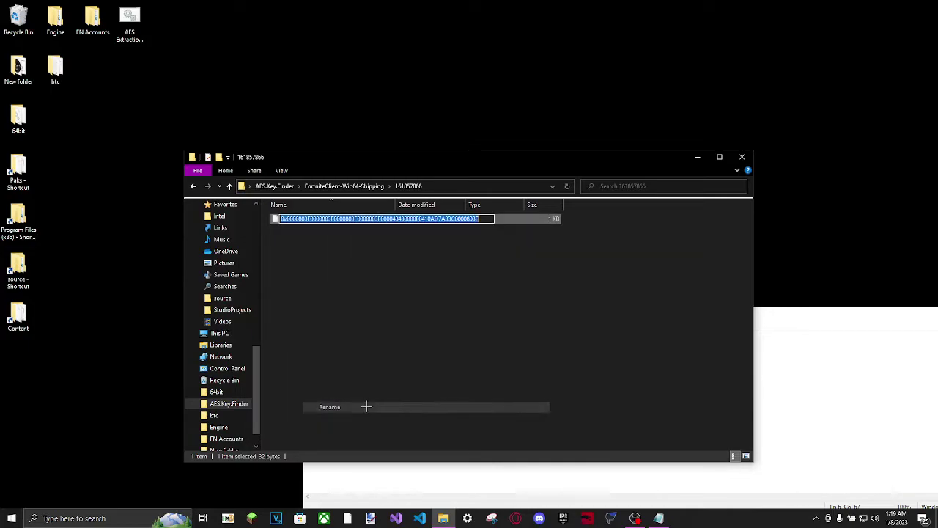
pyautogui.click(853, 432)
pyautogui.hotkey('ctrl', 'v')
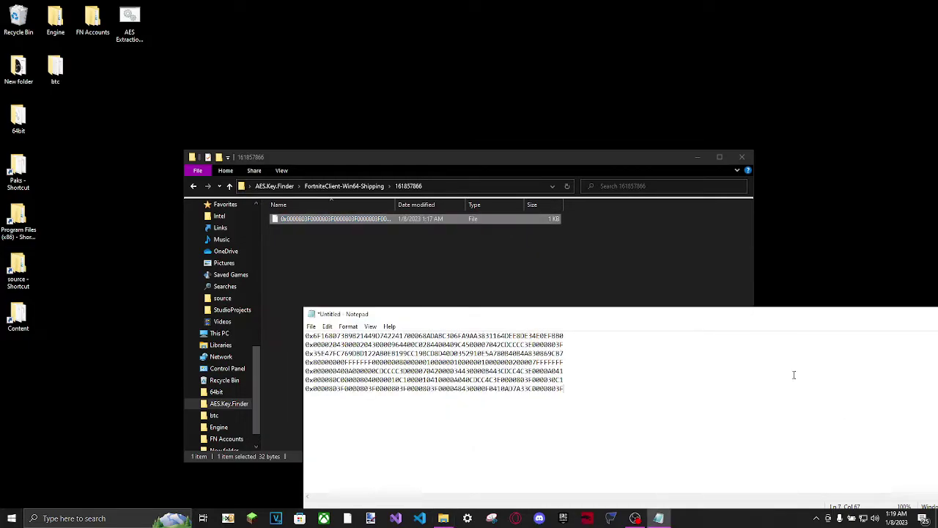
# Step: Examine the listed keys for repeated digits and copy the third key below the list, separated by a blank line
pyautogui.moveTo(582, 425); pyautogui.dragTo(250, 293)
pyautogui.click(633, 417)
pyautogui.moveTo(314, 379); pyautogui.dragTo(350, 362)
pyautogui.moveTo(371, 362); pyautogui.dragTo(494, 362)
pyautogui.click(430, 380)
pyautogui.moveTo(553, 354); pyautogui.dragTo(298, 354)
pyautogui.click(627, 403)
pyautogui.hotkey('ctrl', 'v')
# Step: Copy the first key of the list onto a new line beneath the separated key
pyautogui.moveTo(576, 335); pyautogui.dragTo(239, 324)
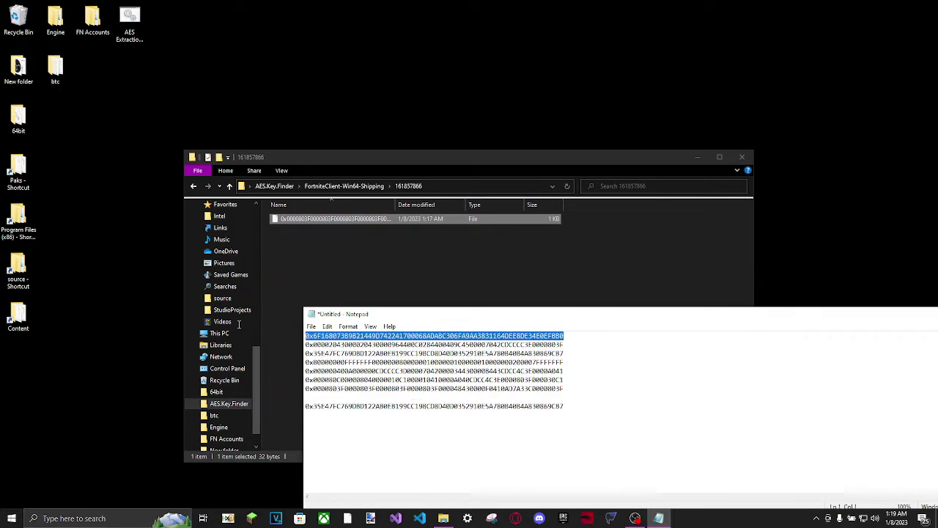
pyautogui.click(644, 422)
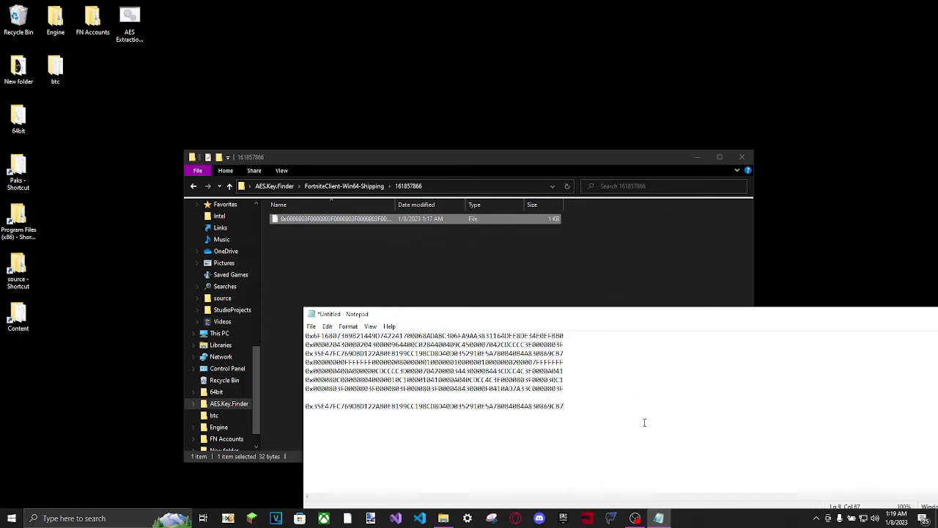
pyautogui.press('Return')
pyautogui.hotkey('ctrl', 'v')
# Step: Delete the original lines of the two separated keys from the upper list, along with the leftover blank line at its start
pyautogui.moveTo(569, 386); pyautogui.dragTo(279, 335)
pyautogui.click(330, 362)
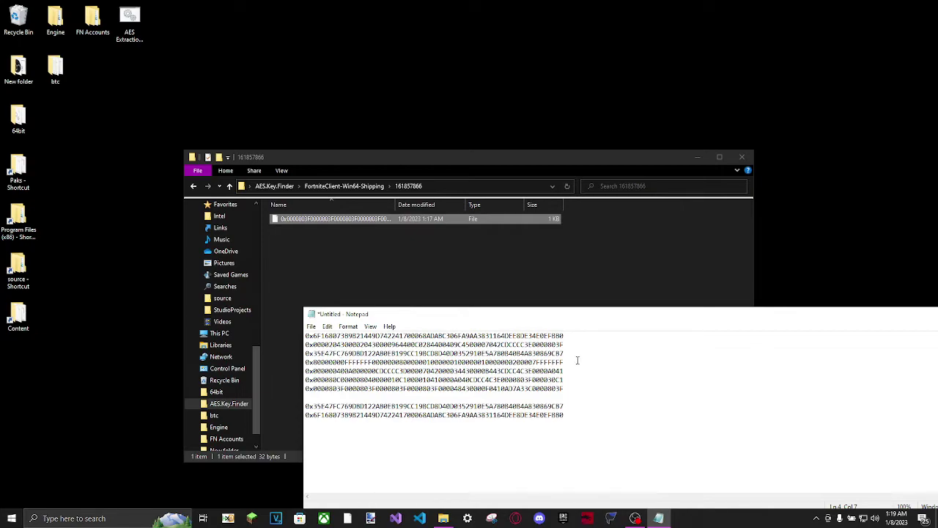
pyautogui.moveTo(576, 352); pyautogui.dragTo(297, 335)
pyautogui.press('BackSpace')
pyautogui.press('BackSpace')
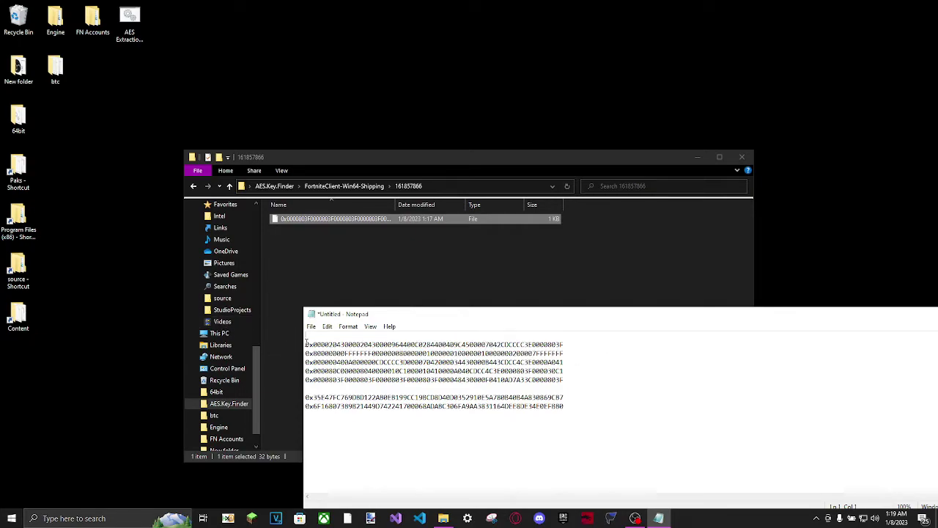
pyautogui.press('Delete')
# Step: Compare the five keys in the upper list with the two separated keys below them
pyautogui.moveTo(581, 373); pyautogui.dragTo(257, 327)
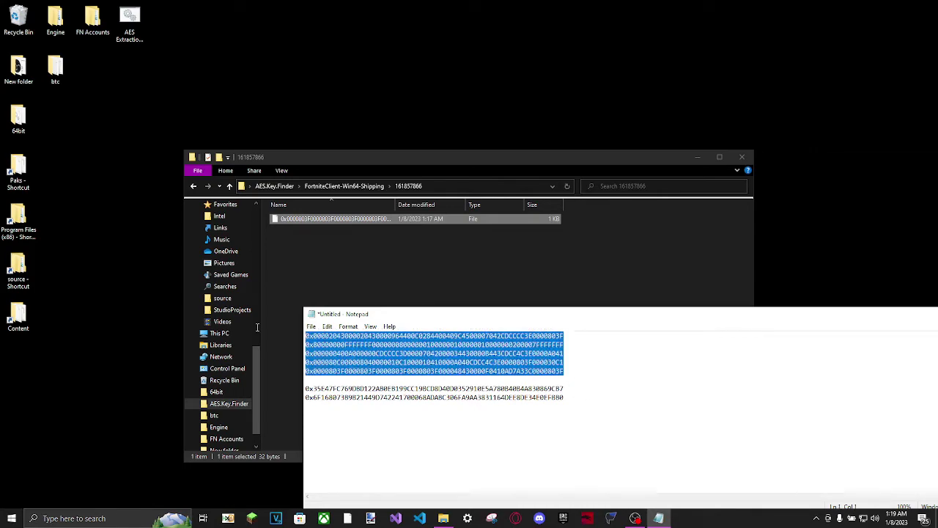
pyautogui.click(587, 399)
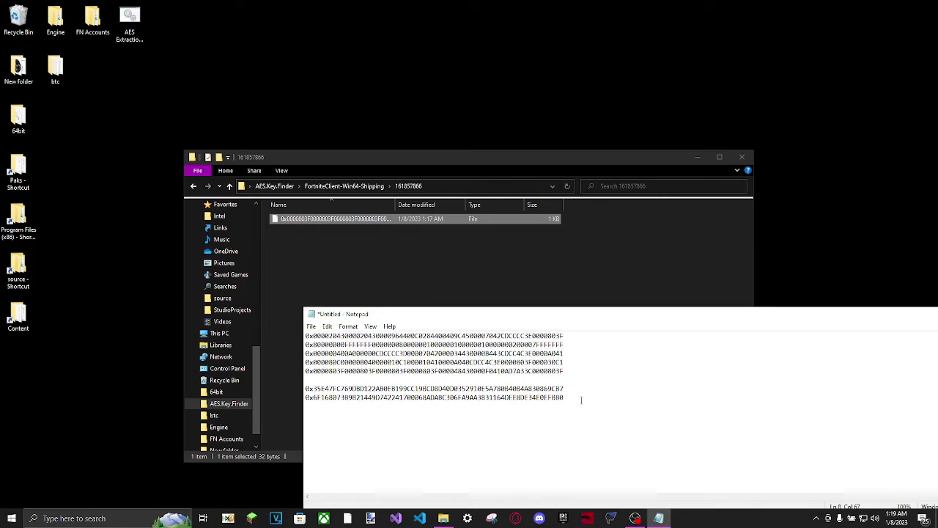
pyautogui.moveTo(581, 400); pyautogui.dragTo(293, 390)
pyautogui.moveTo(360, 388); pyautogui.dragTo(525, 389)
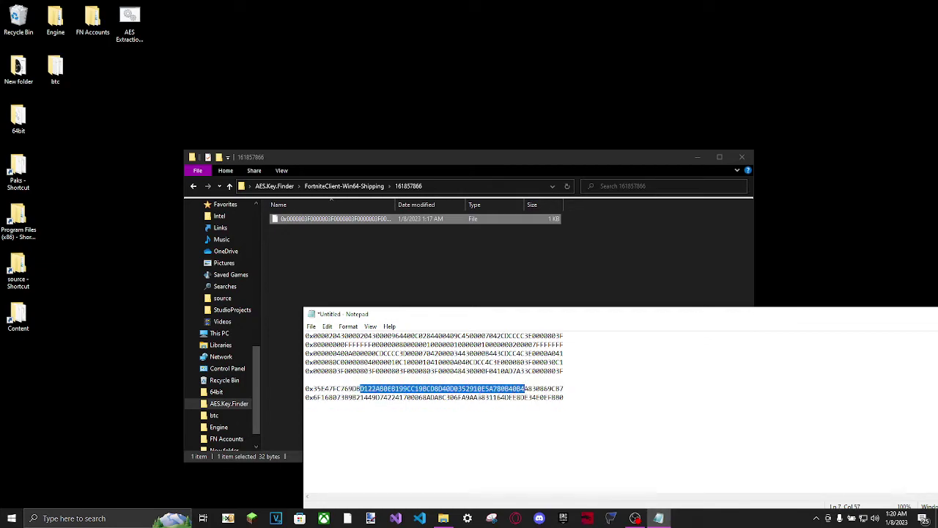
pyautogui.click(613, 408)
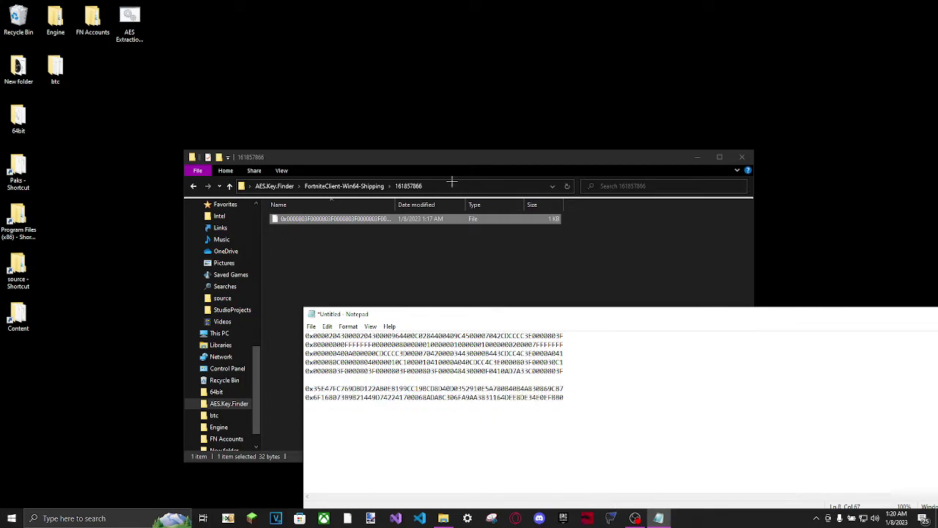
pyautogui.hotkey('ctrl', 'a')
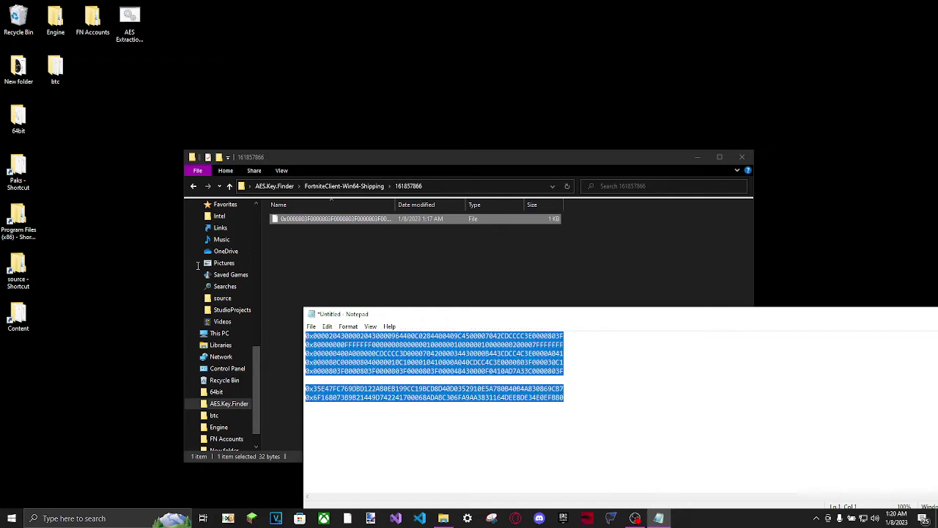
# Step: Return the folder window to AES.Key.Finder and move the Notepad window fully into view
pyautogui.click(334, 185)
pyautogui.click(274, 186)
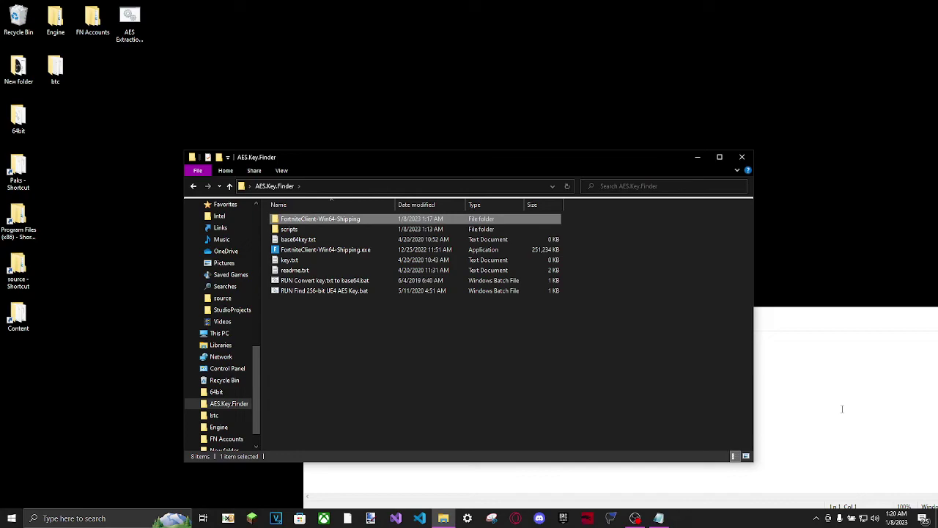
pyautogui.click(821, 383)
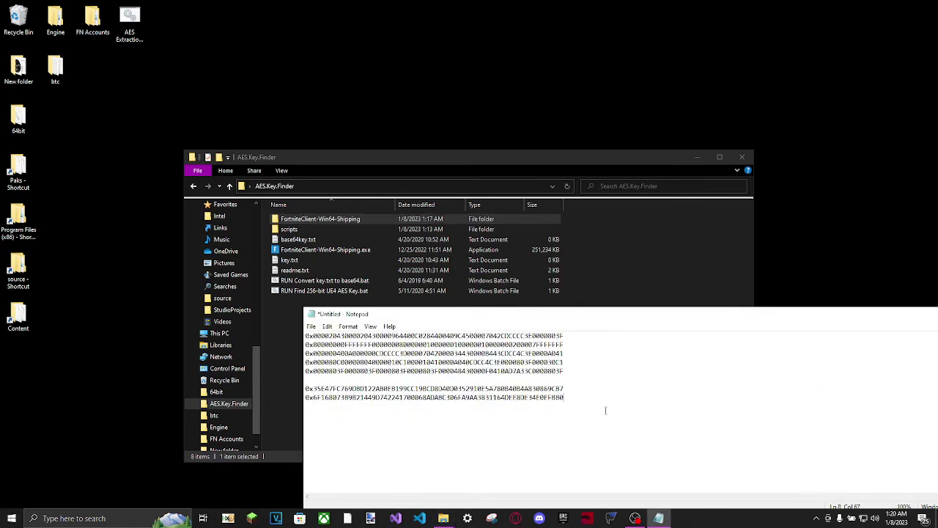
pyautogui.hotkey('ctrl', 'a')
pyautogui.click(566, 329)
pyautogui.moveTo(564, 313); pyautogui.dragTo(360, 269)
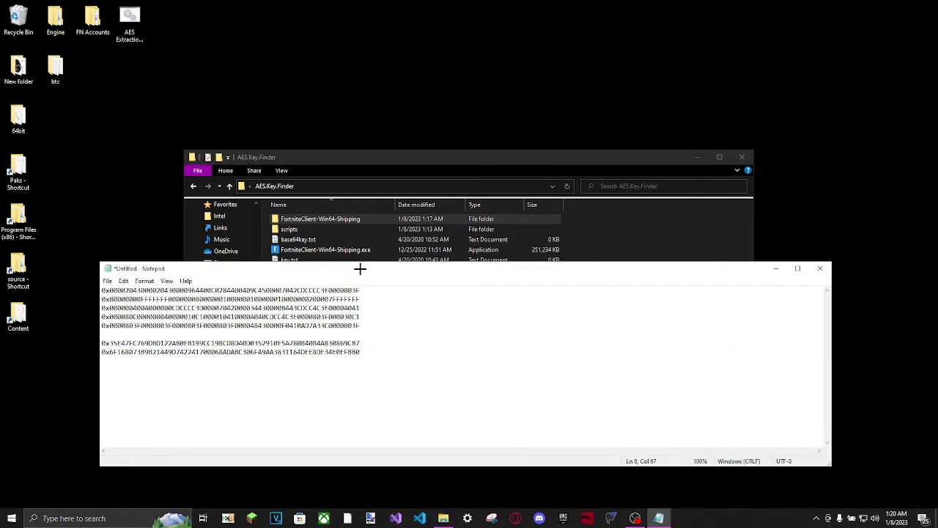